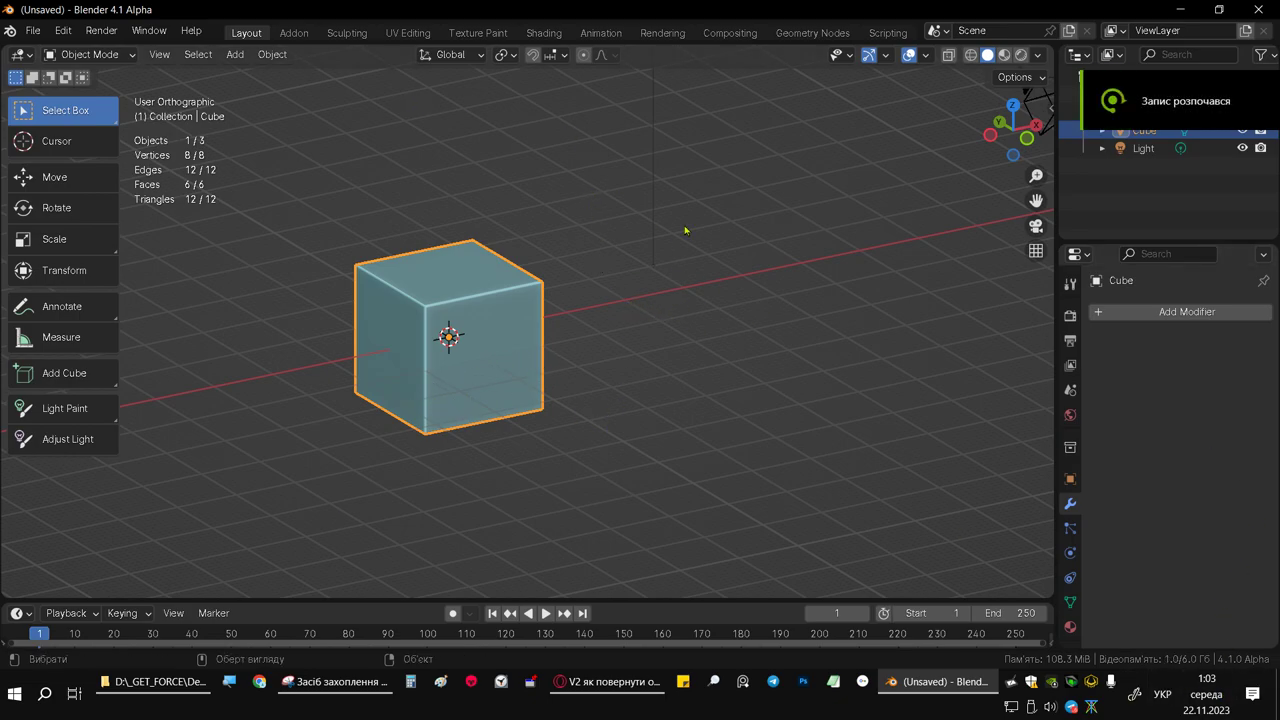
Step: Duplicate the cube and place the copy to the right of the original
middle_click_drag(472, 333, 313, 172)
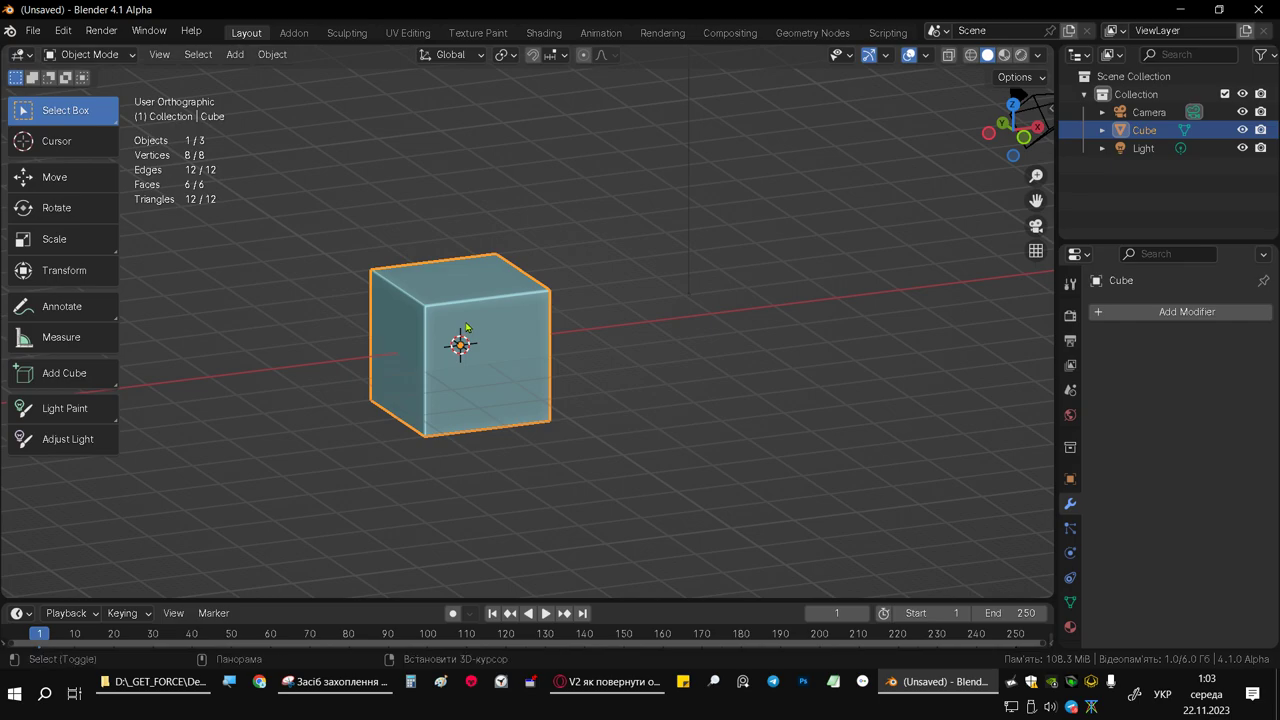
key("shift+d")
left_click(680, 308)
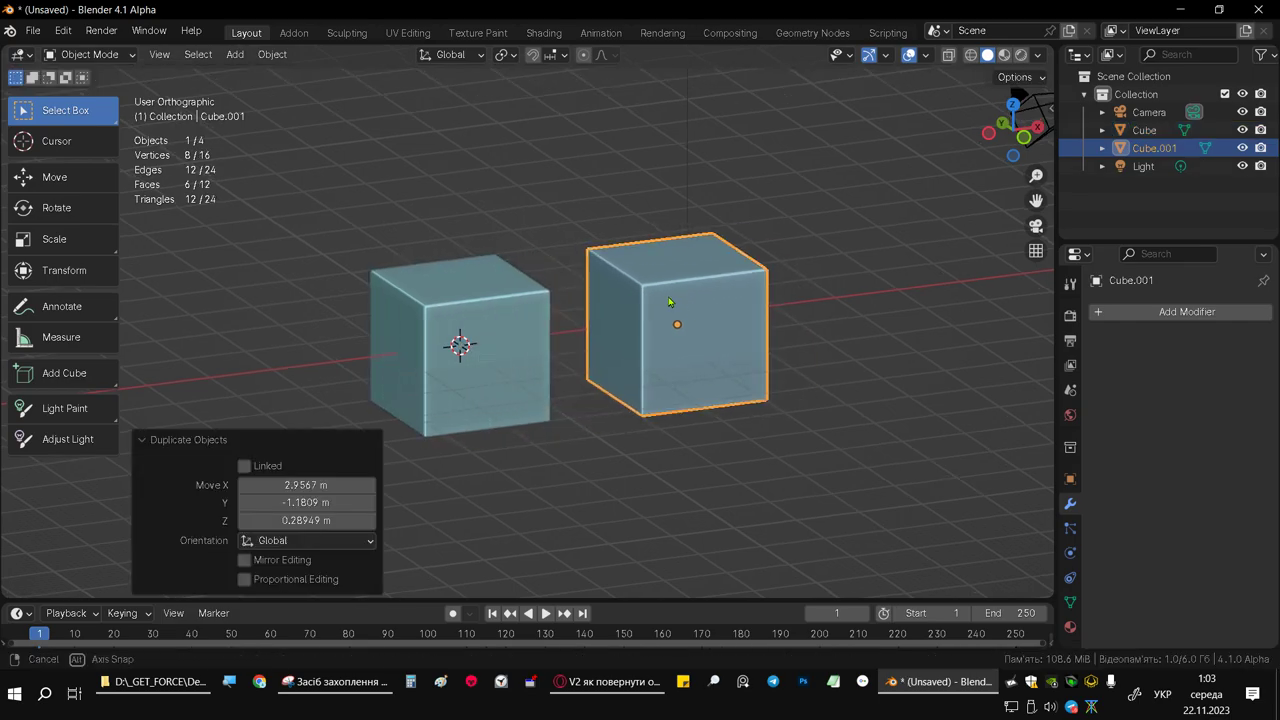
middle_click_drag(680, 308, 689, 318)
Step: Bevel the duplicate's top front edge into a slanted face
key("Tab")
left_click(703, 275)
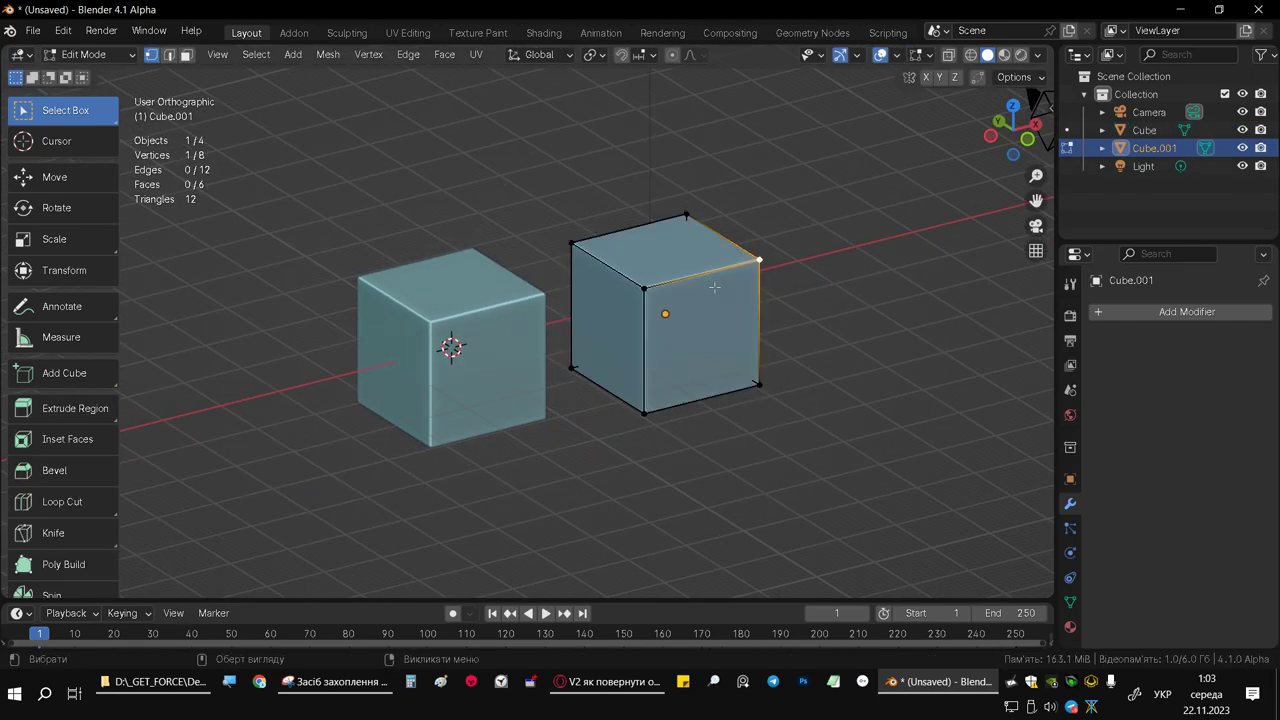
key("2")
left_click(704, 274)
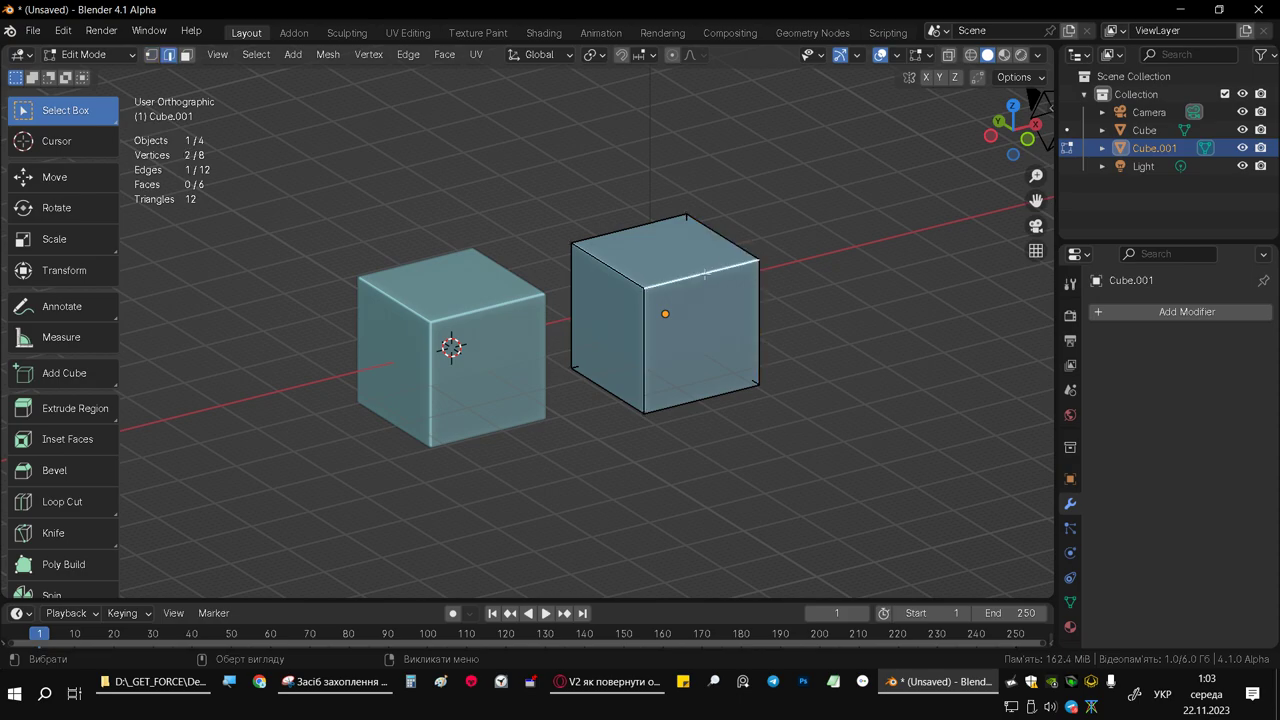
key("ctrl+b")
left_click(723, 306)
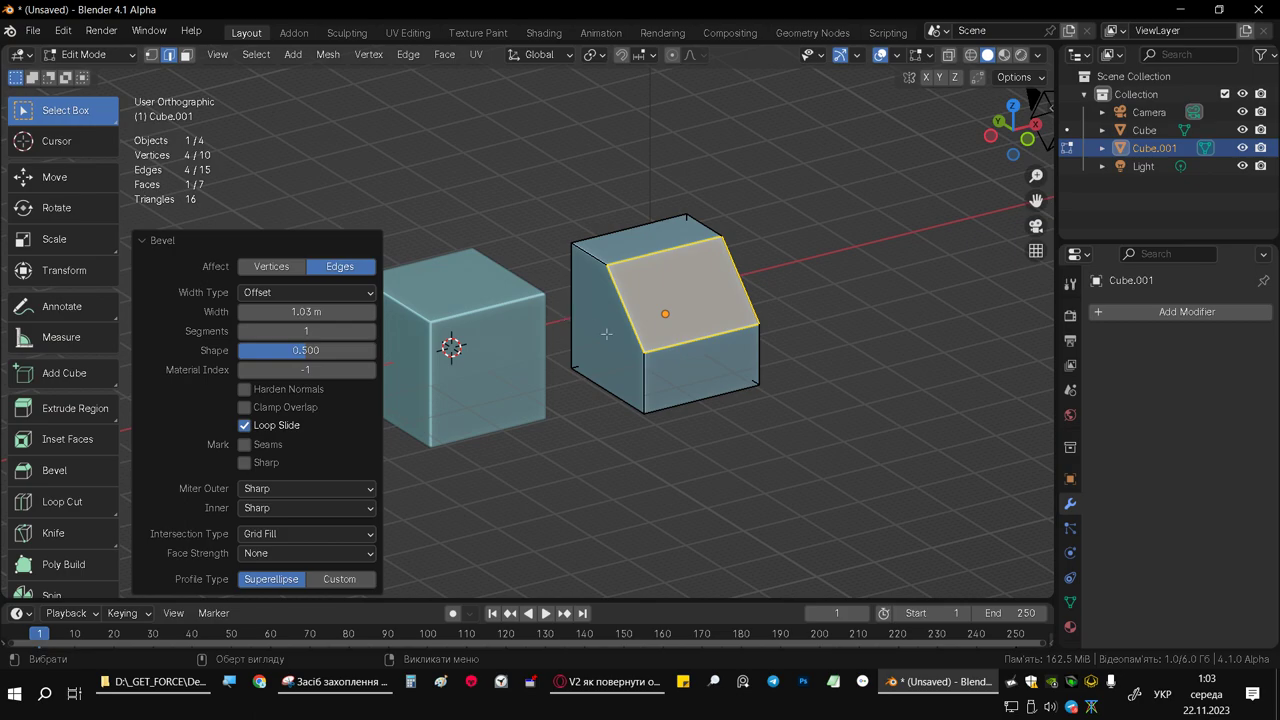
key("alt+a")
key("Tab")
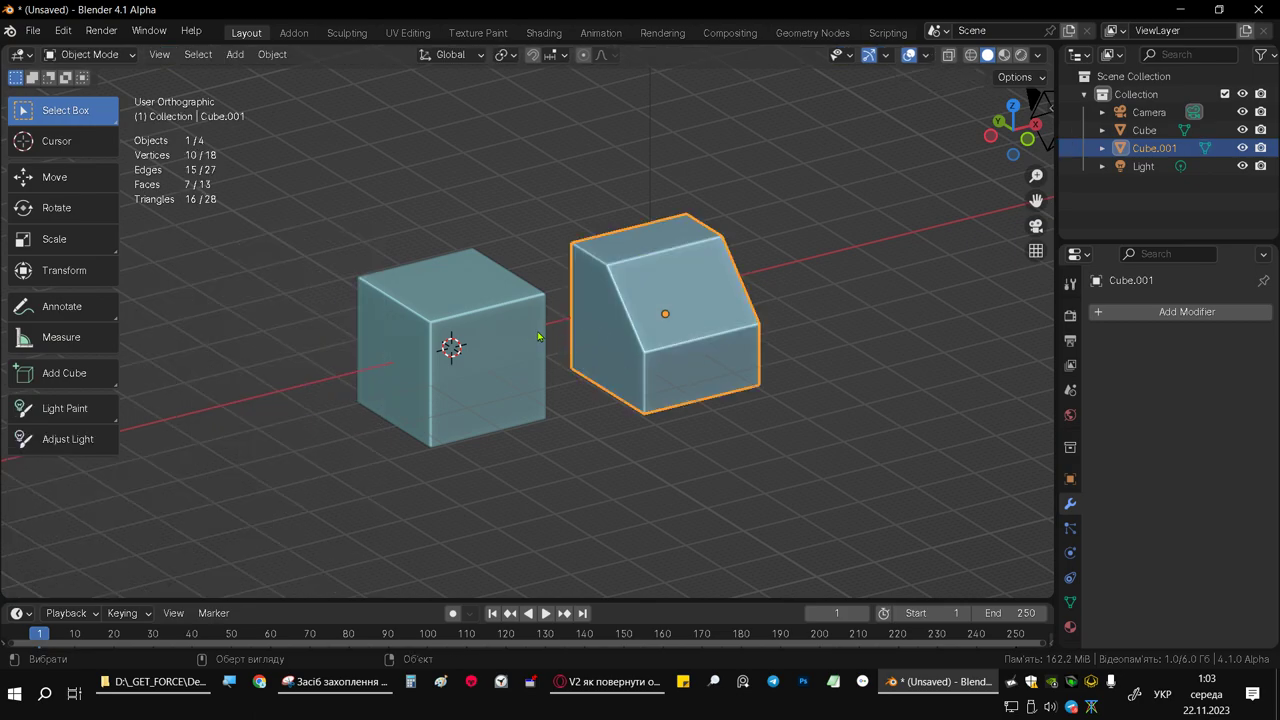
Step: Bevel one top edge of the first cube into a slanted face as well
middle_click_drag(523, 326, 631, 340, "shift")
key("Tab")
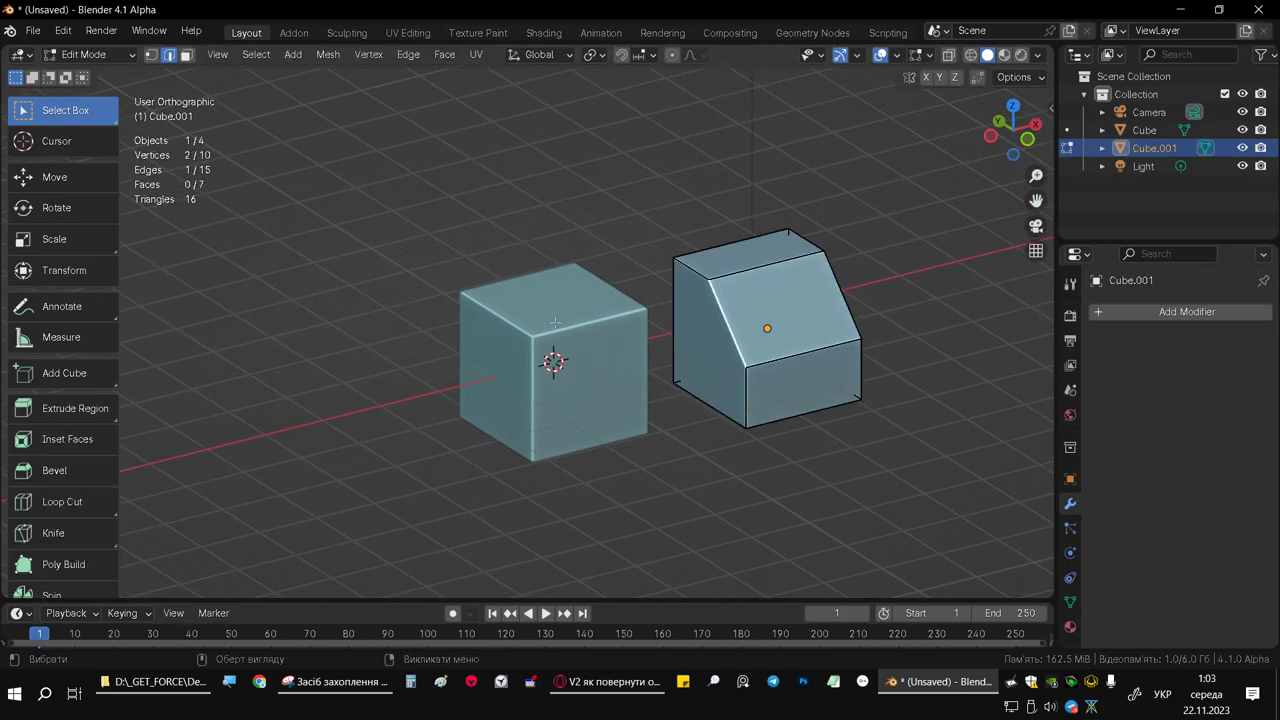
key("Tab")
left_click(555, 322)
key("Tab")
left_click(510, 321)
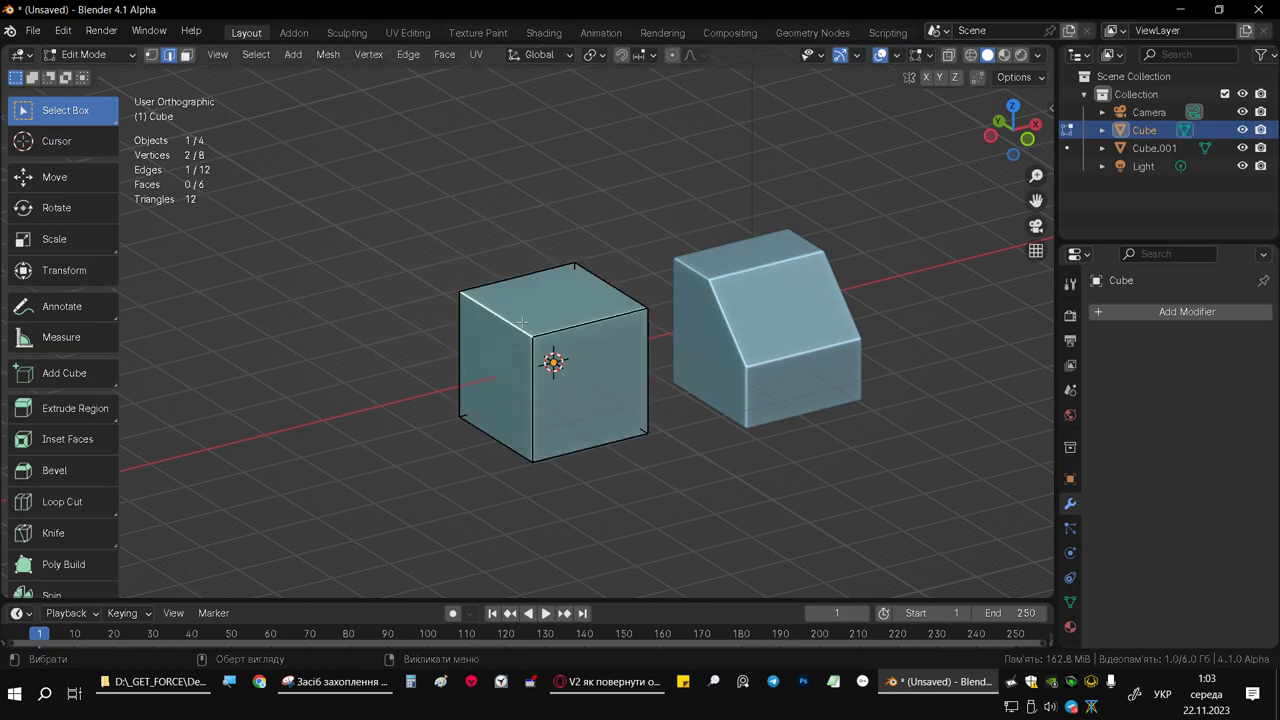
key("ctrl+b")
left_click(600, 380)
key("Tab")
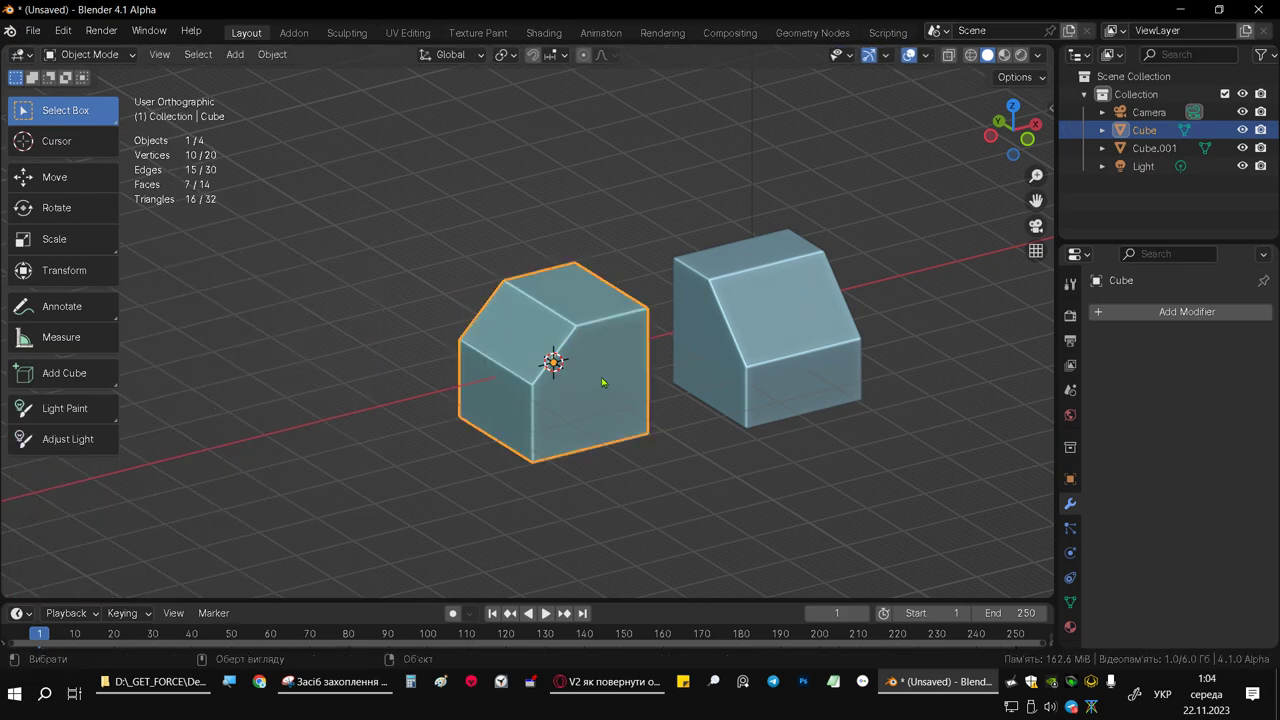
left_click(610, 681)
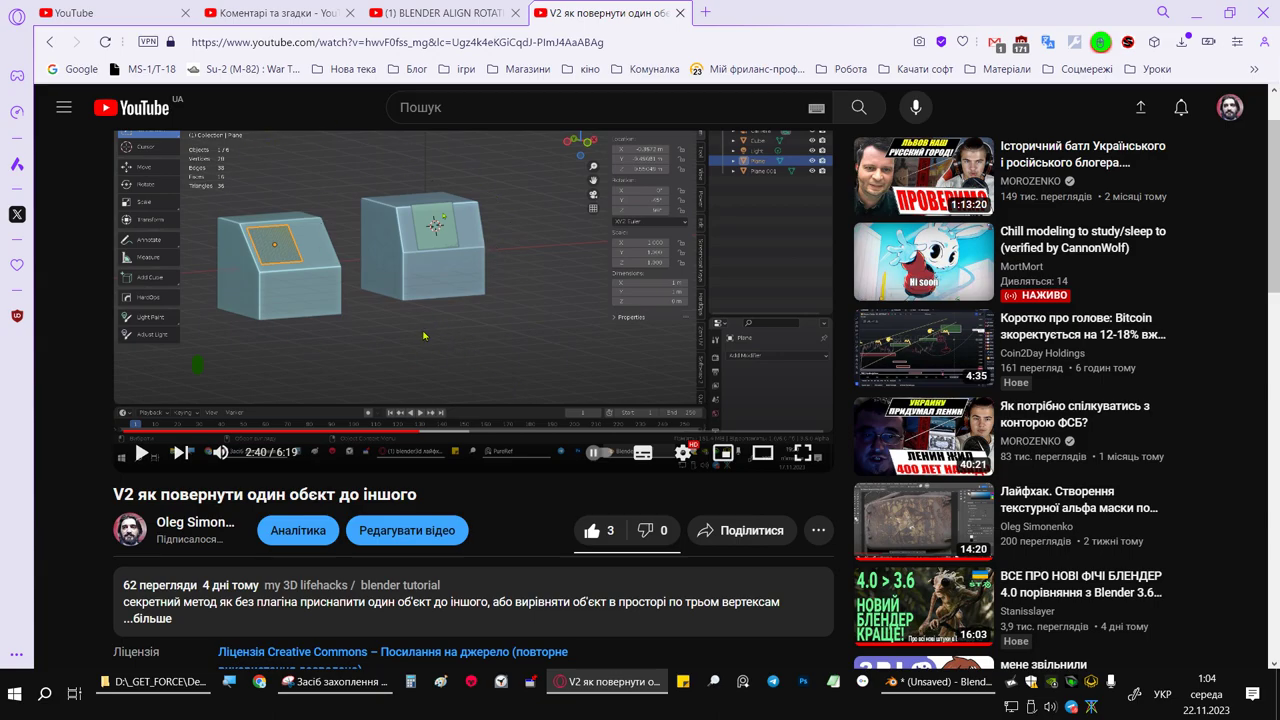
Step: Scroll down the YouTube video page to the pinned five-step align-rotation comment
scroll(424, 335, "down", 2)
scroll(410, 360, "up", 2)
scroll(400, 380, "down", 4)
scroll(387, 393, "up", 2)
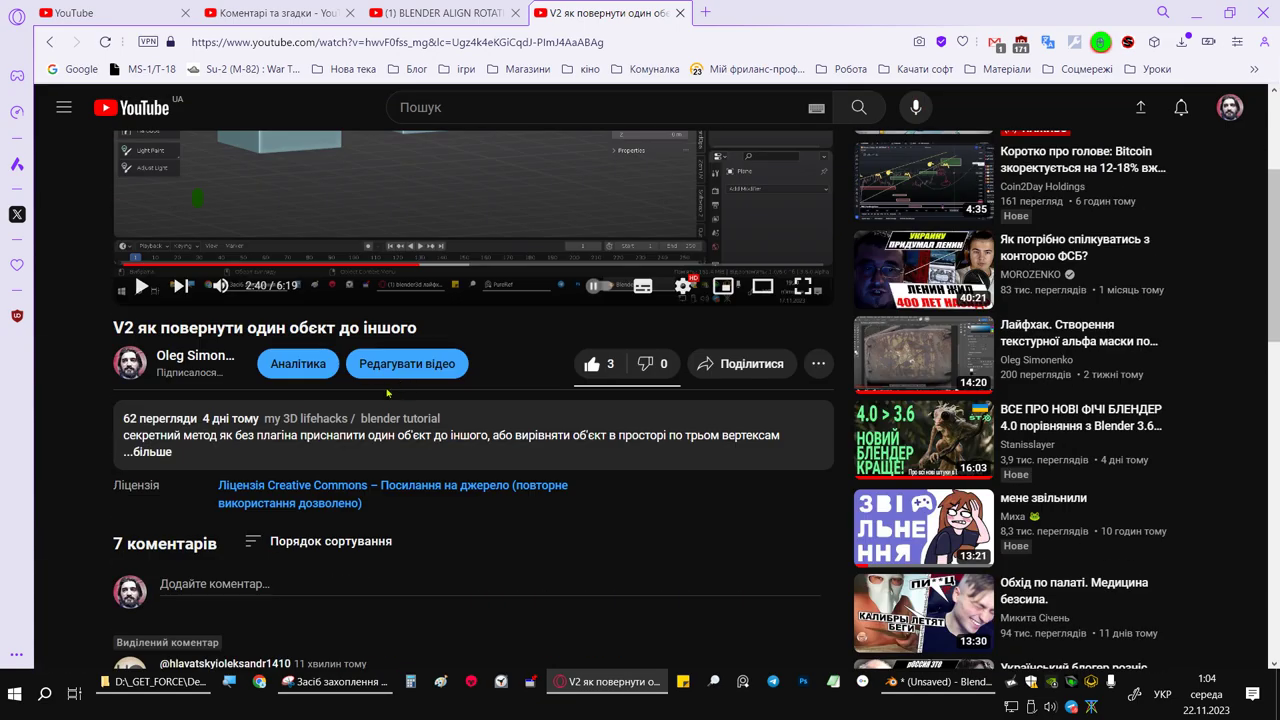
scroll(387, 393, "down", 2)
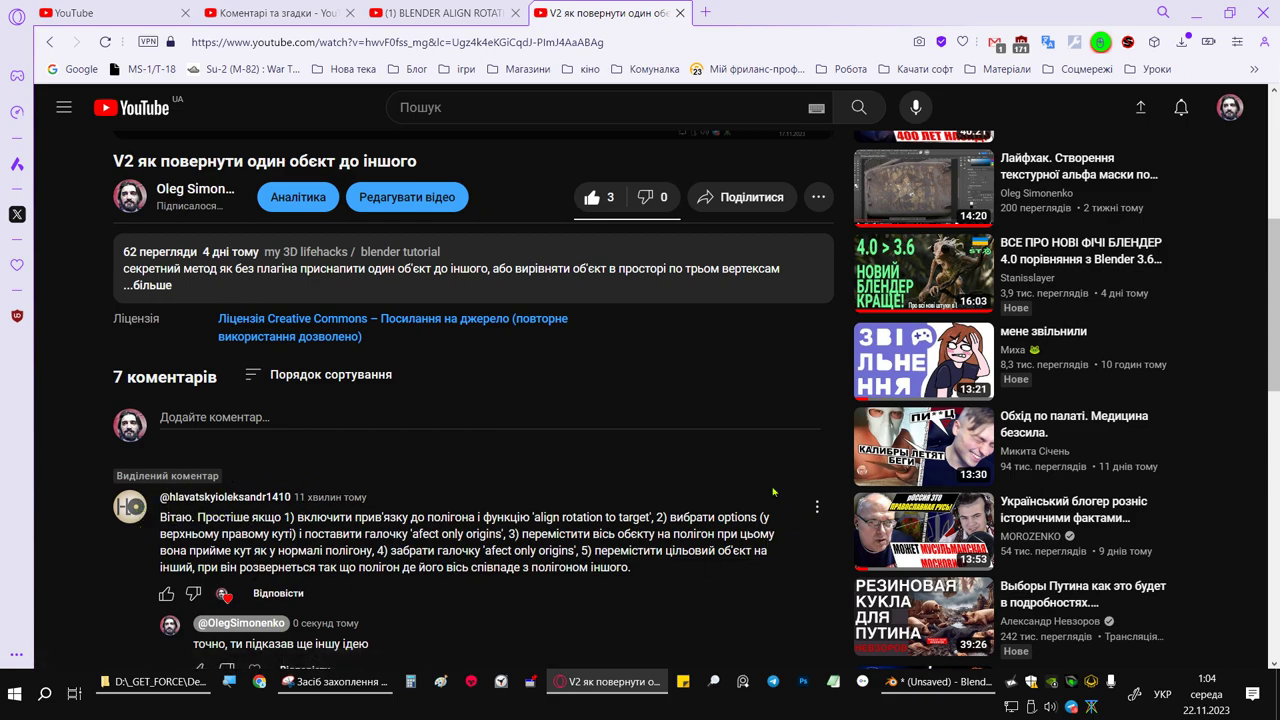
Step: Deselect everything and set snapping to Face with Align Rotation to Target enabled
left_click(941, 686)
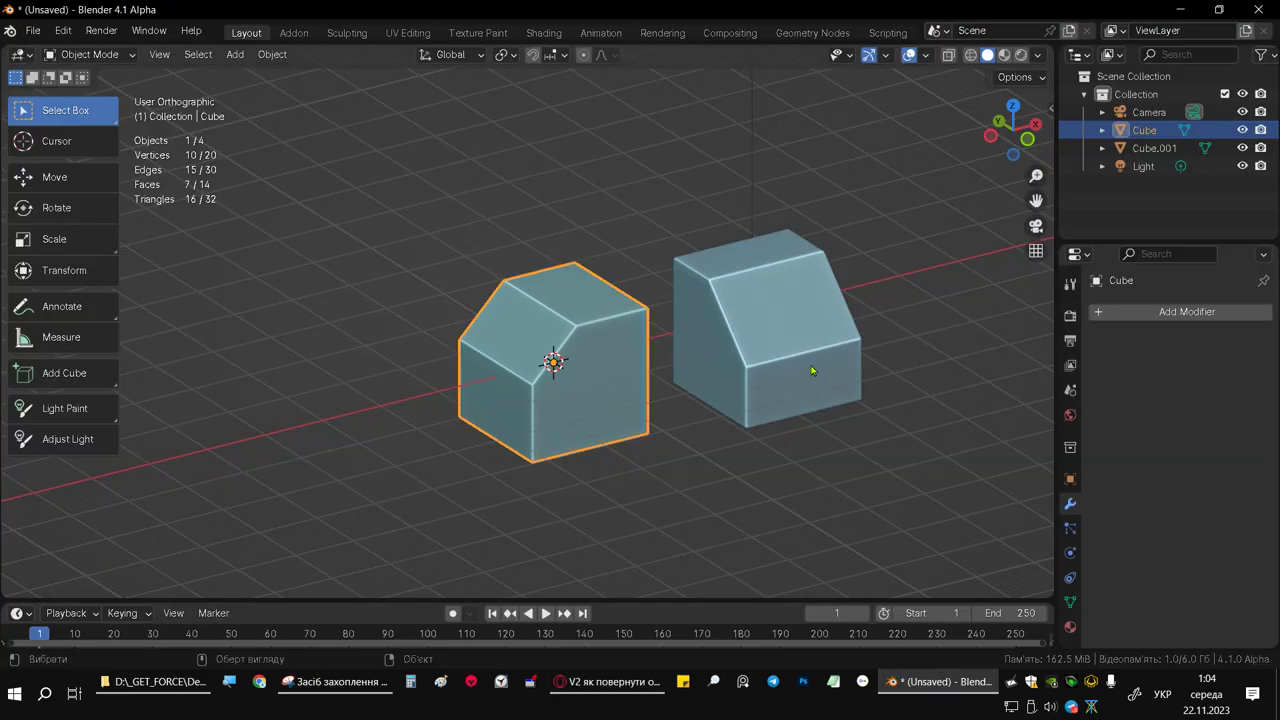
middle_click_drag(786, 394, 680, 417, "shift")
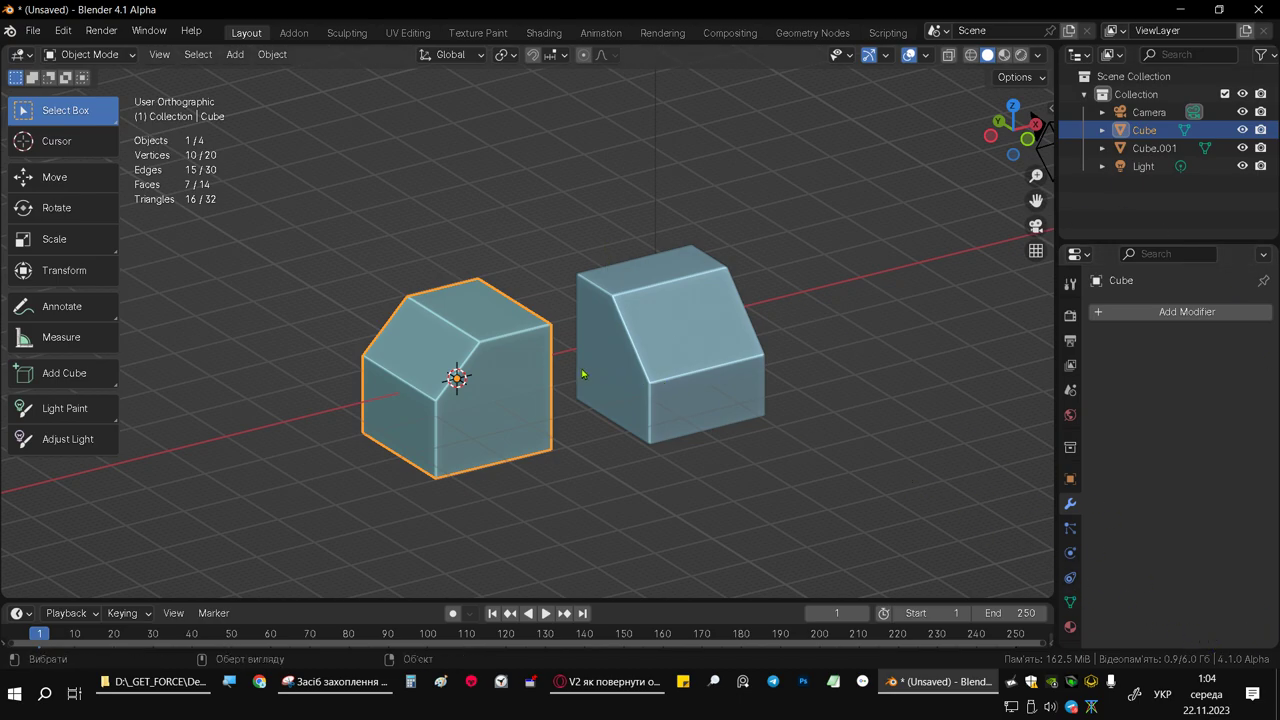
left_click(731, 443)
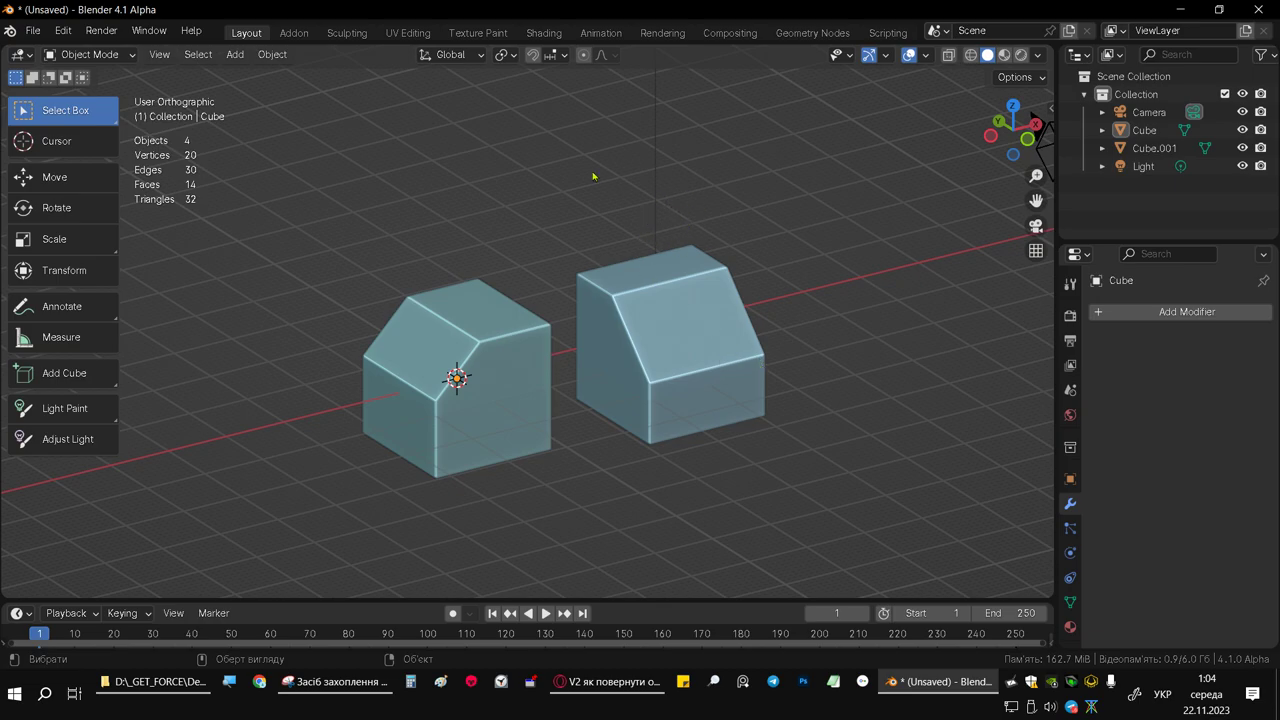
left_click(556, 56)
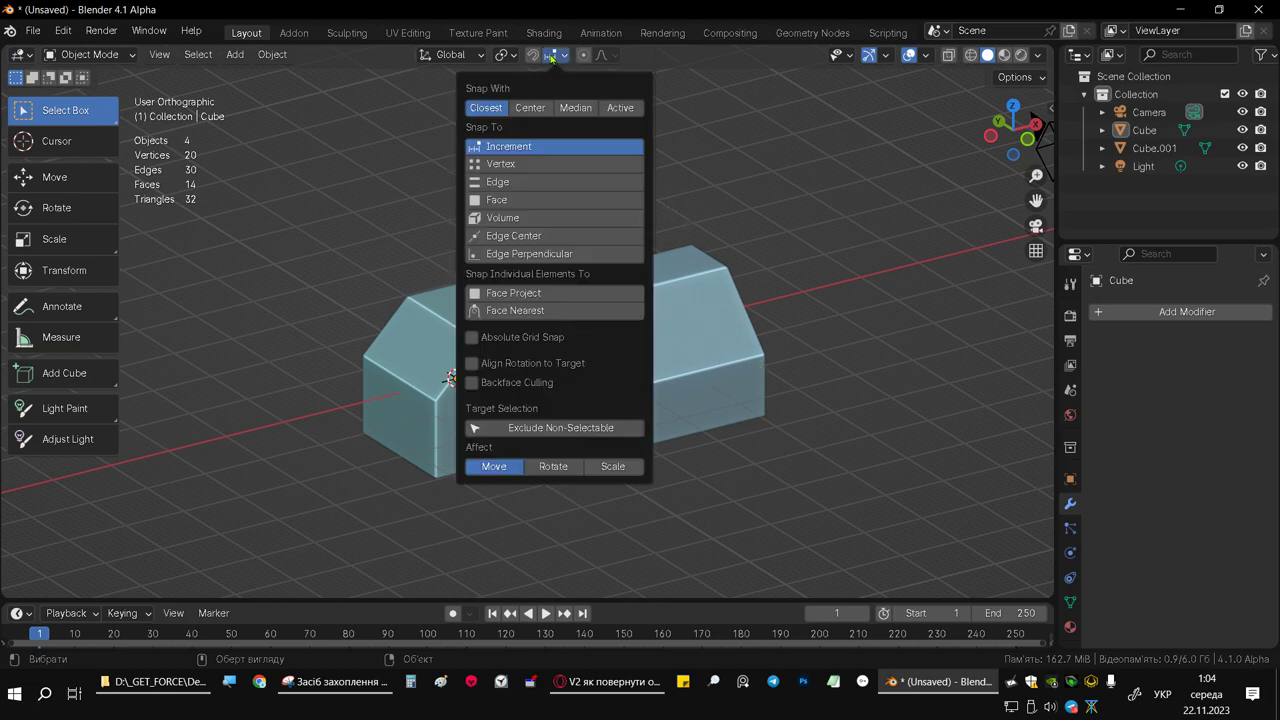
left_click(503, 203)
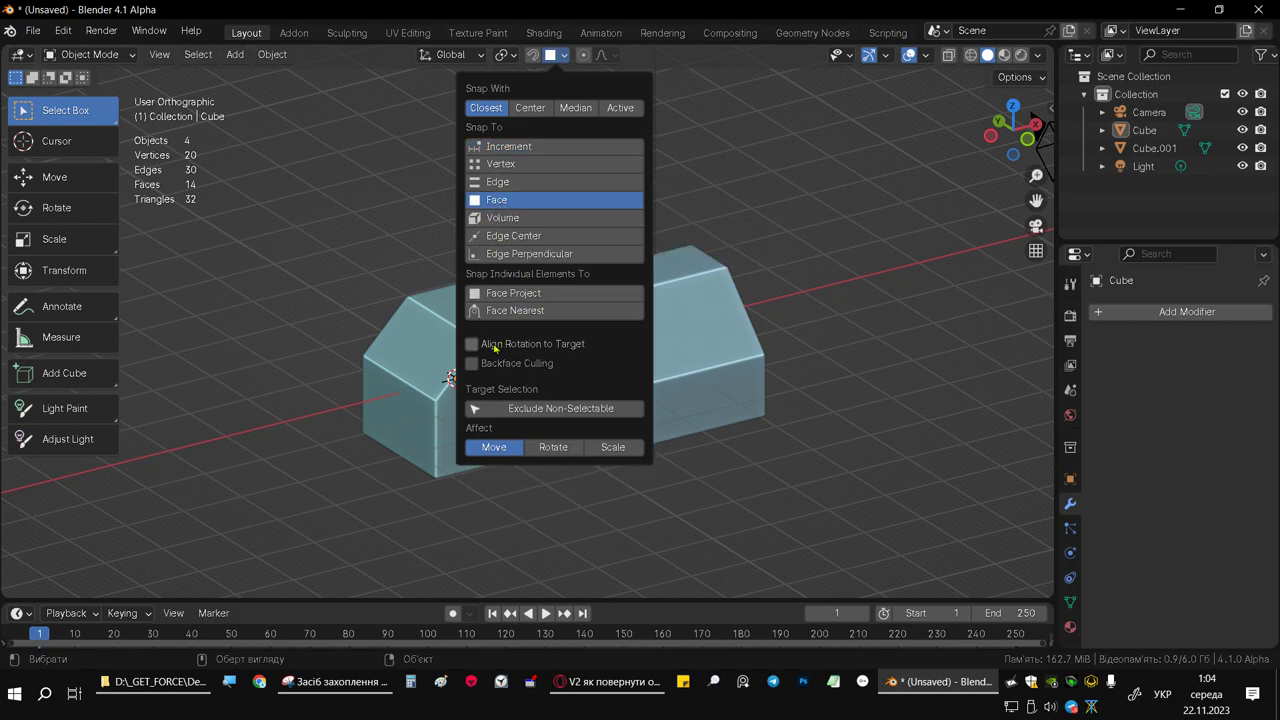
left_click(509, 299)
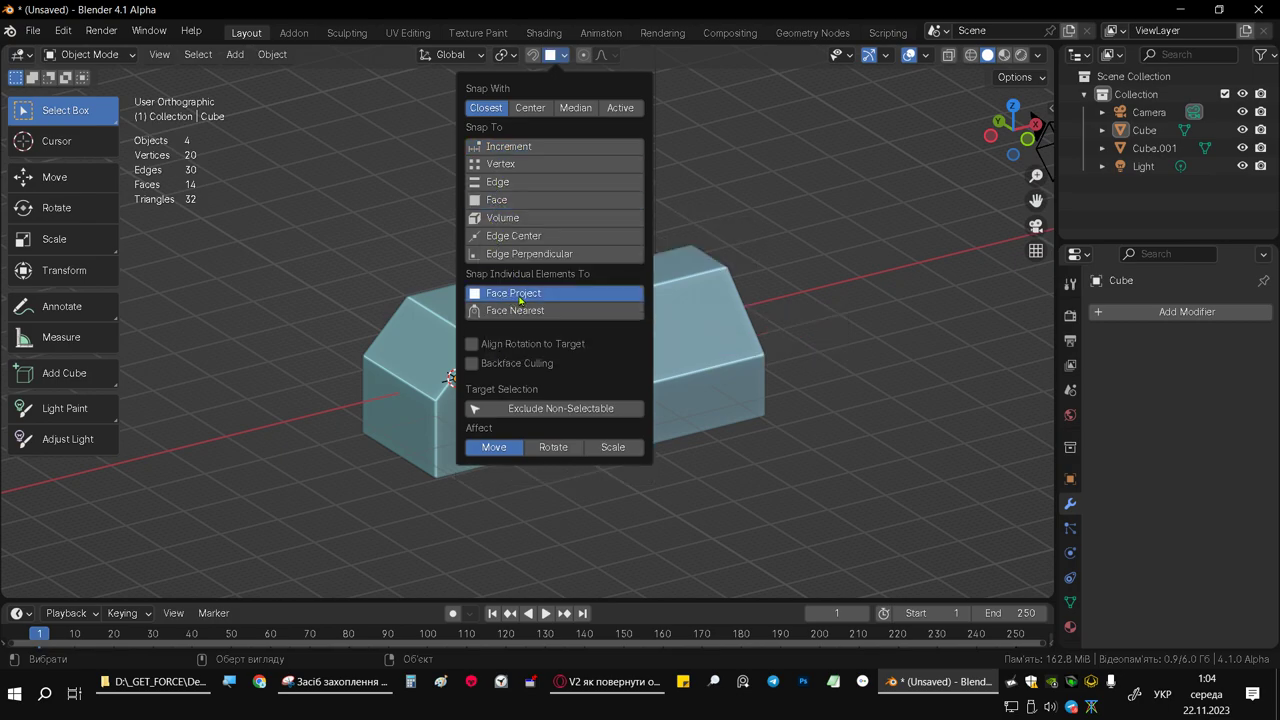
left_click(514, 344)
left_click(525, 201)
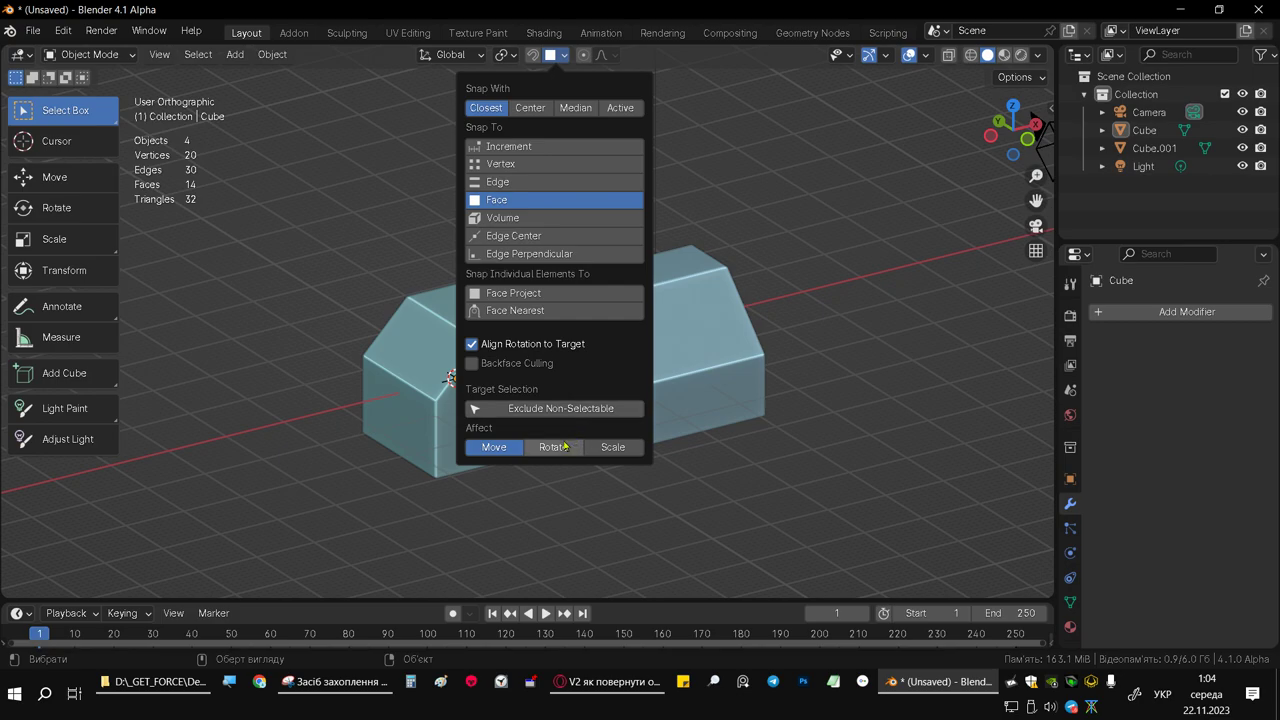
Step: Snap the slanted duplicate onto the first cube as a trial, then undo it
left_click(684, 331)
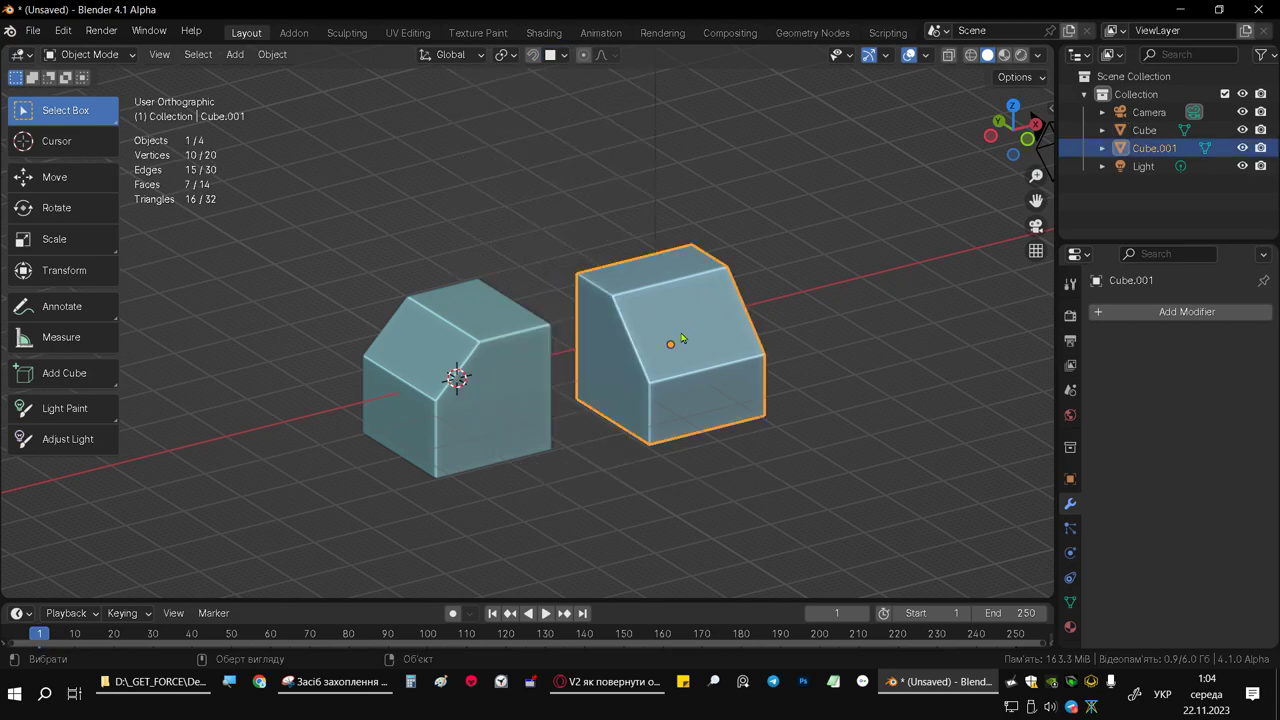
key("g")
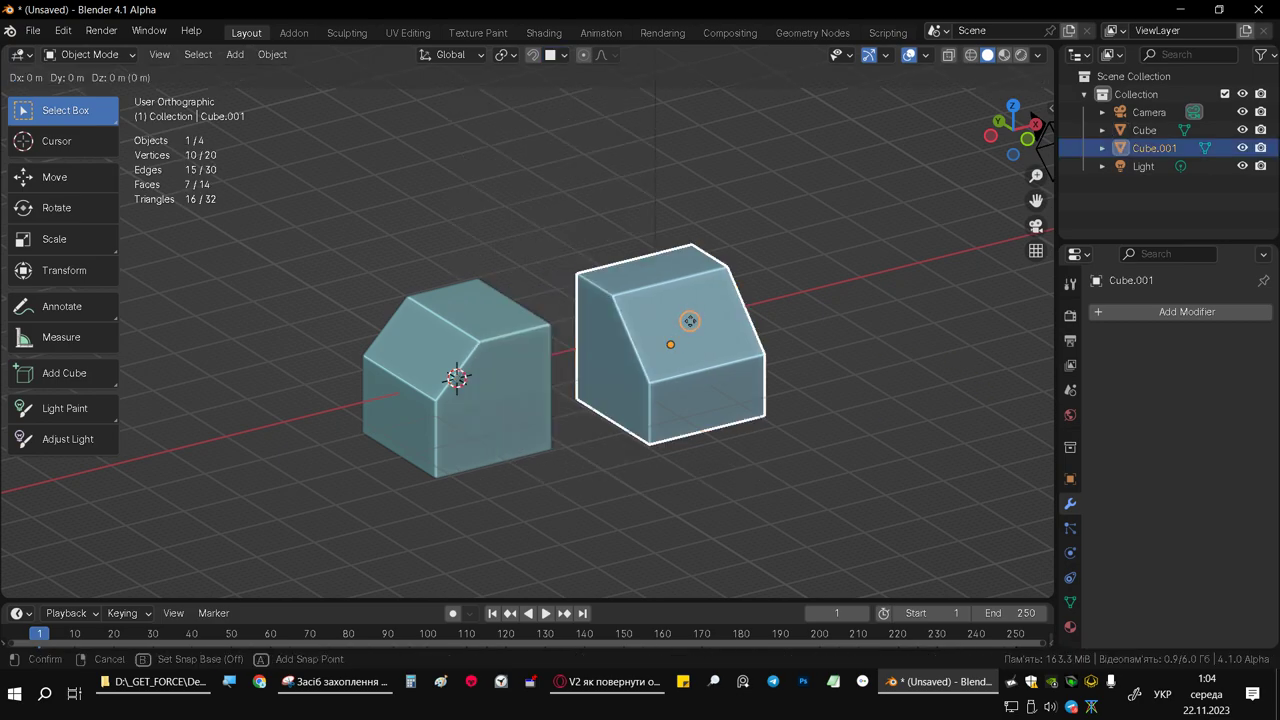
mouse_move(554, 338)
middle_mouse_down()
mouse_move(451, 371)
mouse_move(321, 337)
mouse_move(512, 333)
middle_mouse_up()
left_click(451, 371)
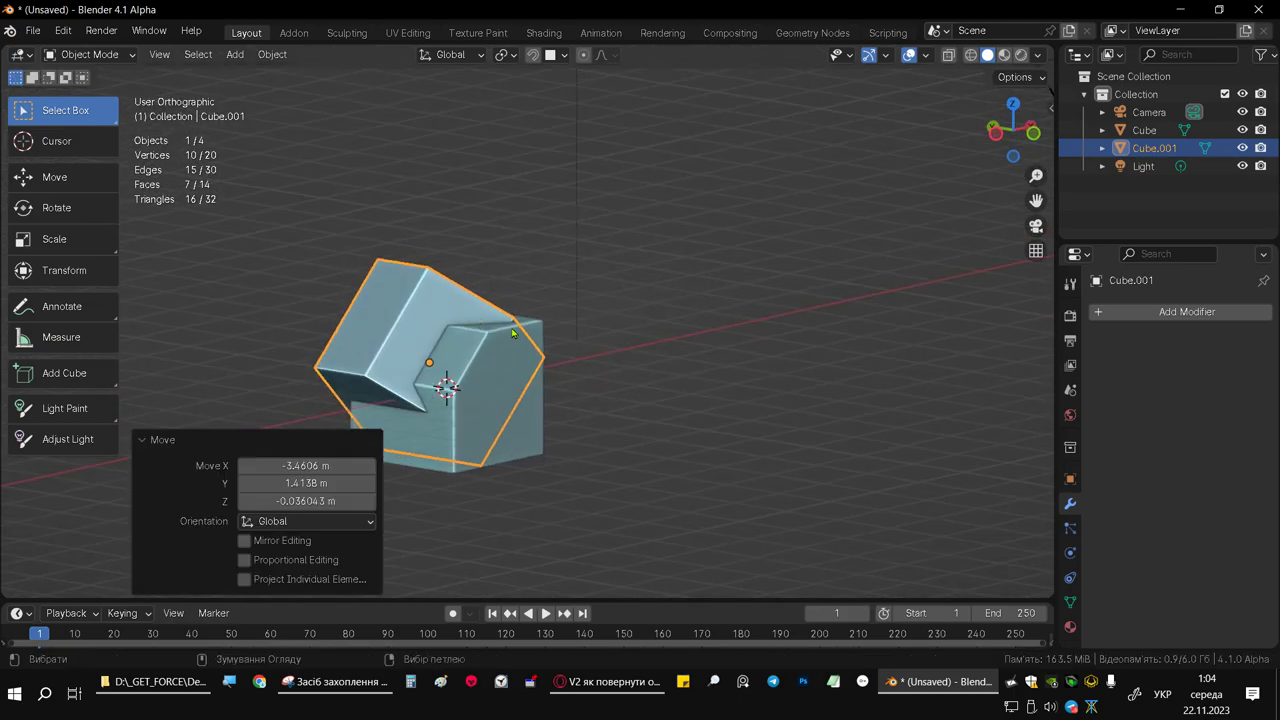
key("ctrl+z")
Step: Try grabbing the duplicate onto the first cube again, leaving it standing beside the original
middle_click_drag(664, 303, 597, 159)
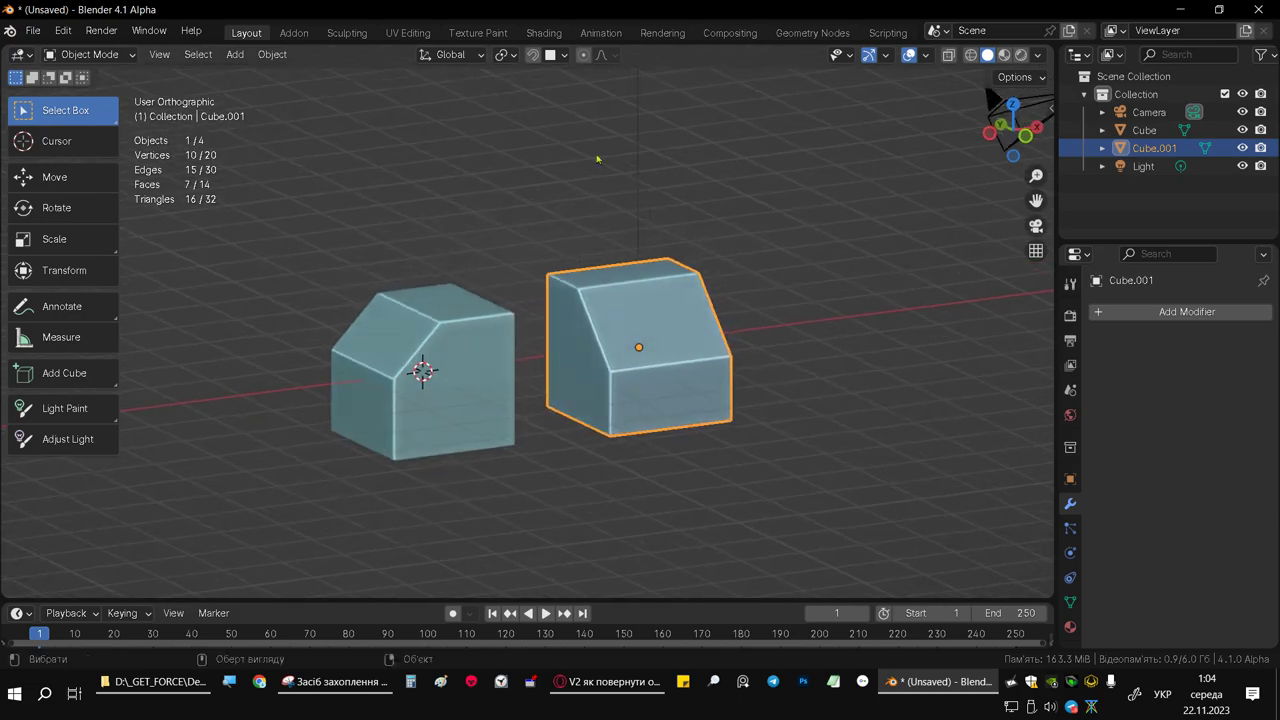
left_click(562, 55)
key("g")
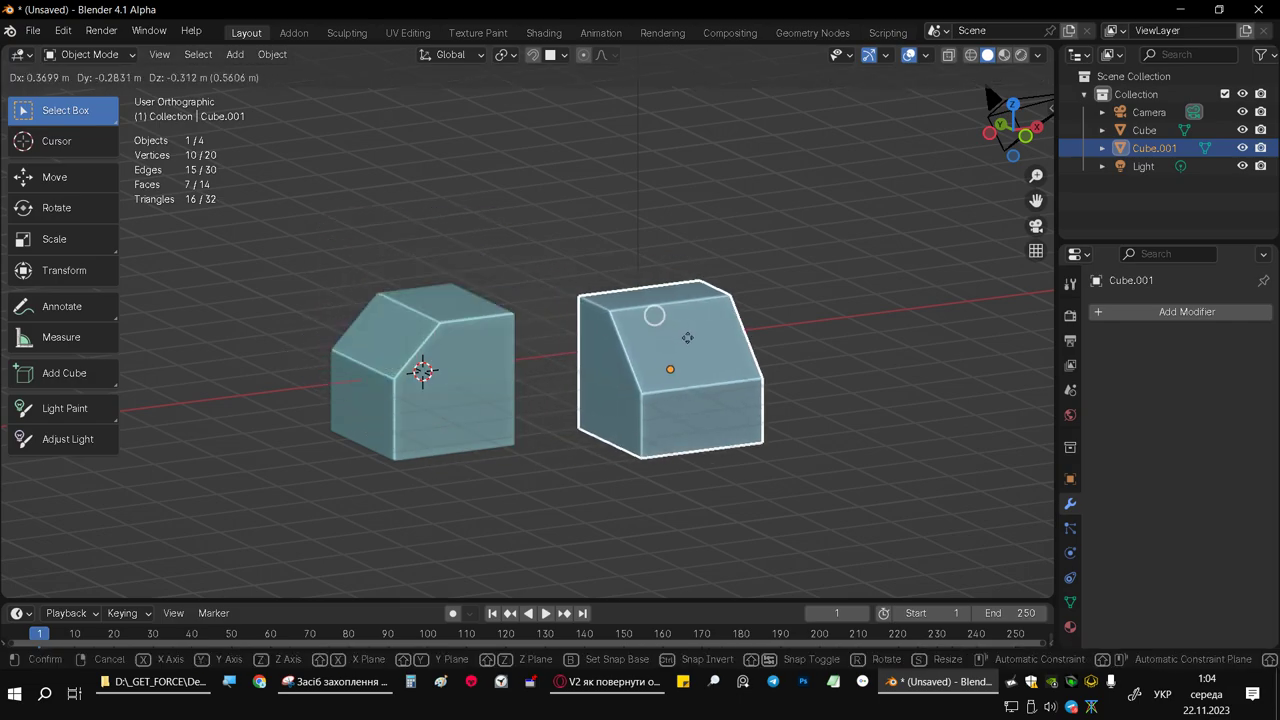
left_click(692, 334)
middle_click_drag(642, 274, 636, 388)
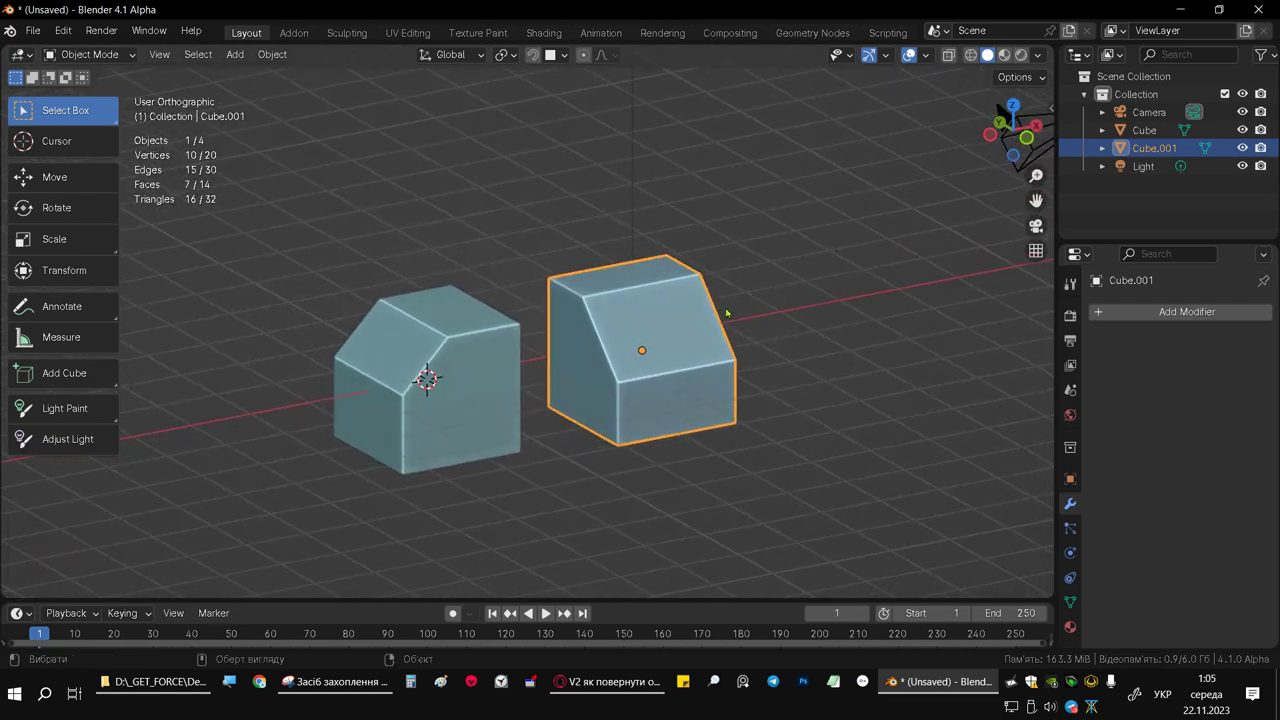
mouse_move(691, 320)
middle_mouse_down()
mouse_move(737, 331)
mouse_move(703, 348)
mouse_move(643, 343)
mouse_move(610, 200)
middle_mouse_up()
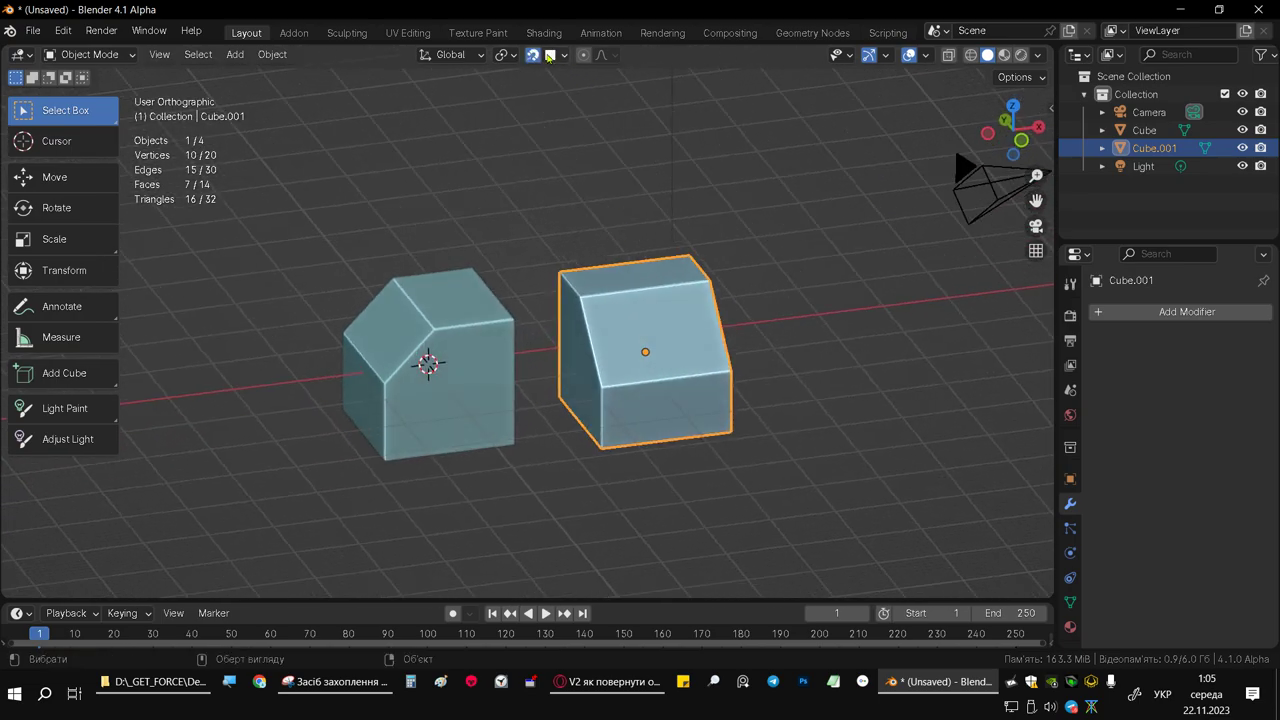
Step: Turn on Affect Only Origins in the transform options
left_click(548, 57)
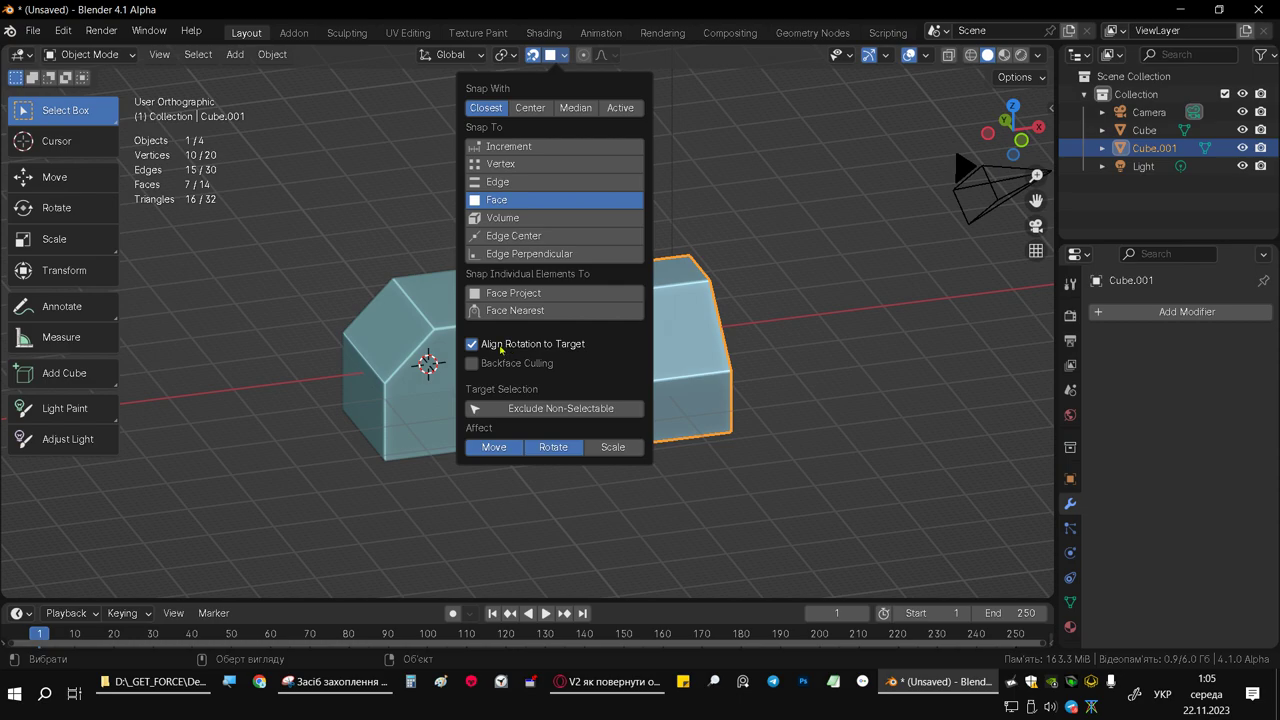
left_click(1016, 77)
left_click(1011, 131)
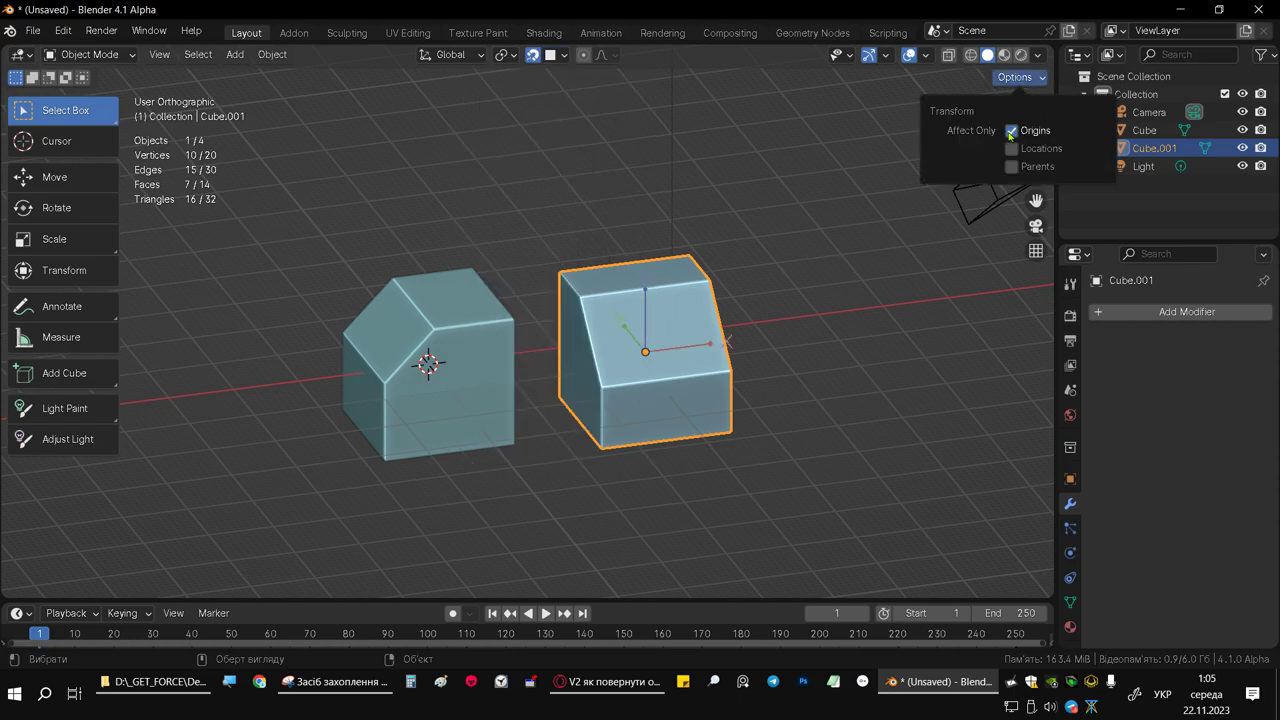
middle_click_drag(445, 330, 441, 263)
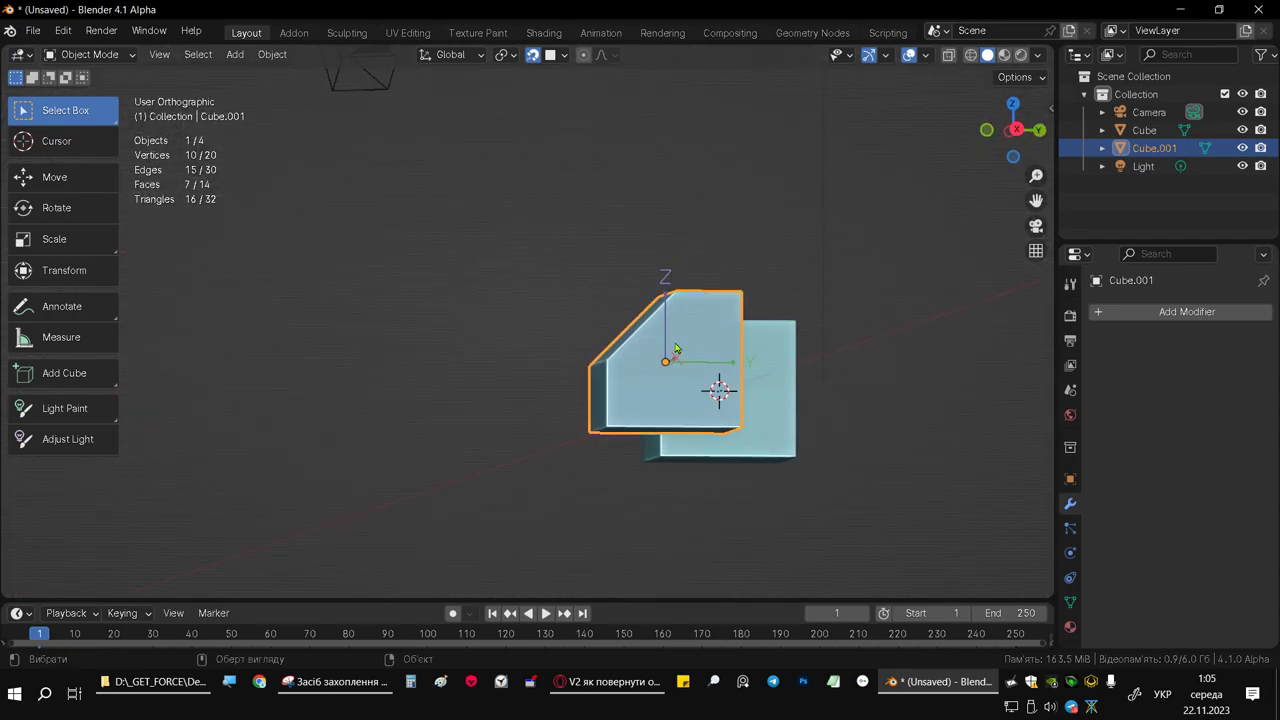
middle_click_drag(675, 348, 657, 328)
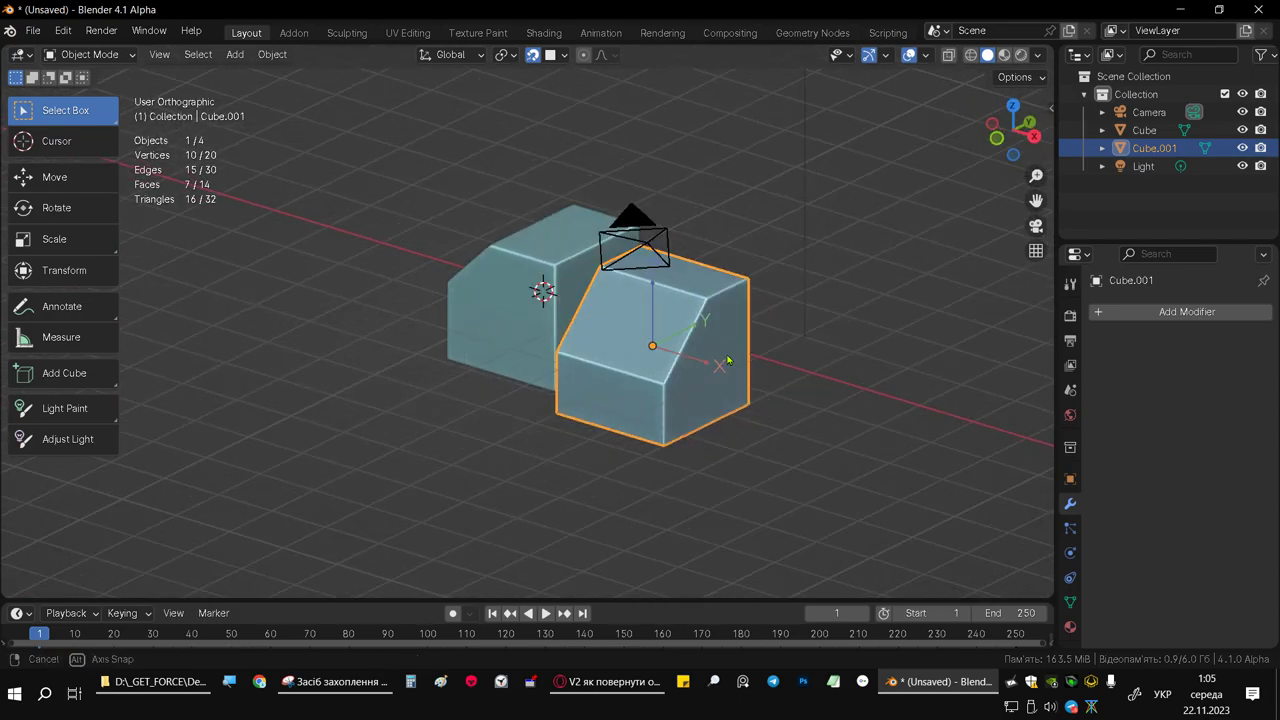
Step: Snap Cube.001's origin onto its slanted face with rotation aligned to the face
key("g")
left_click(663, 344)
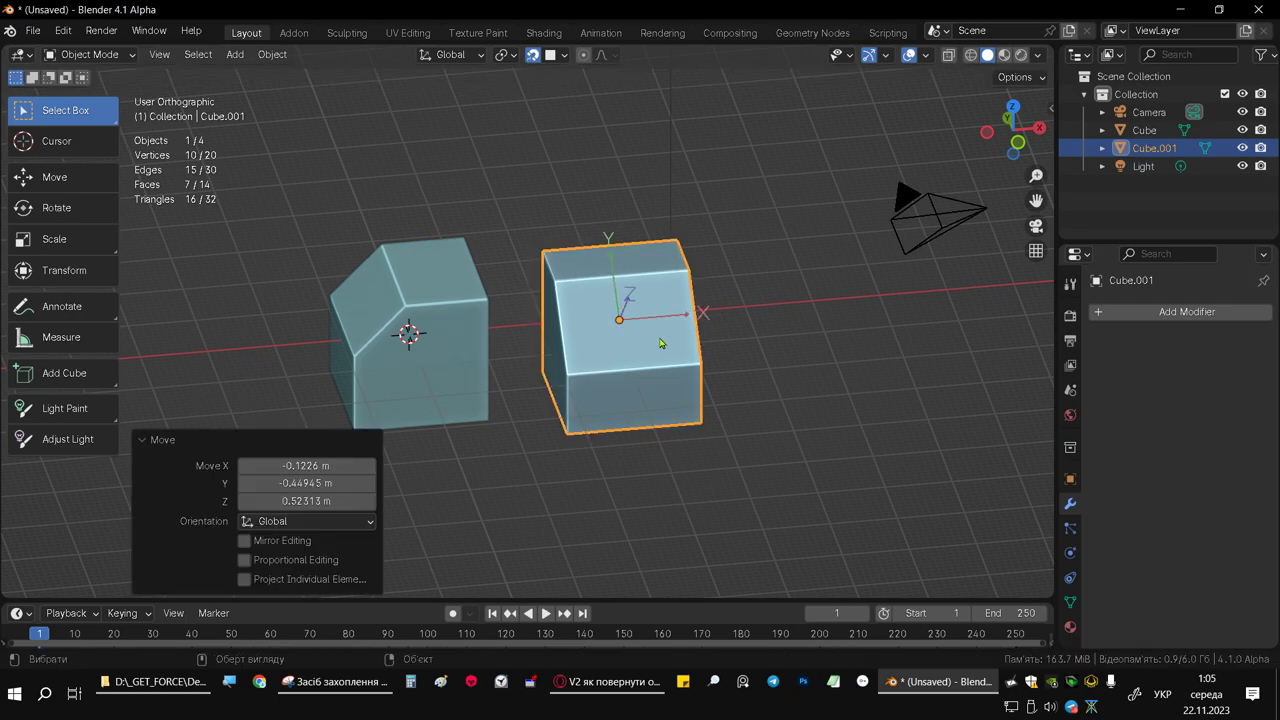
mouse_move(663, 344)
middle_mouse_down()
mouse_move(521, 288)
mouse_move(431, 280)
middle_mouse_up()
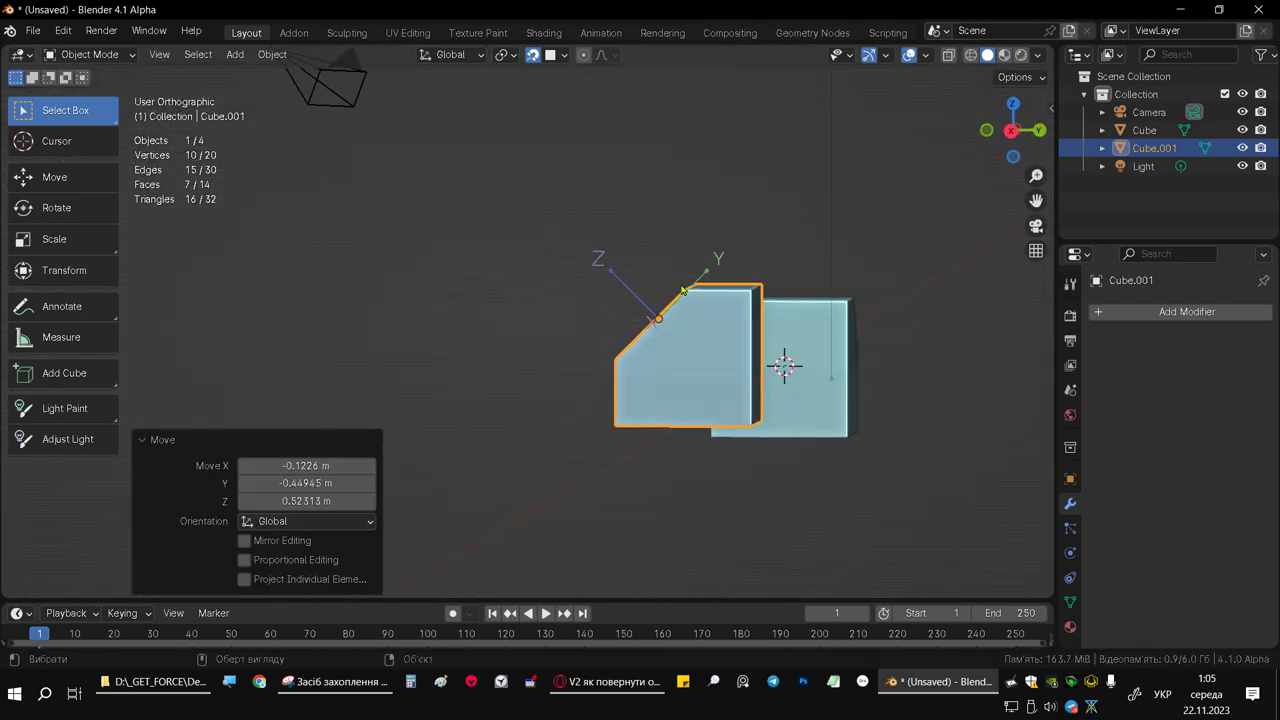
mouse_move(577, 250)
middle_mouse_down()
mouse_move(588, 254)
mouse_move(554, 167)
middle_mouse_up()
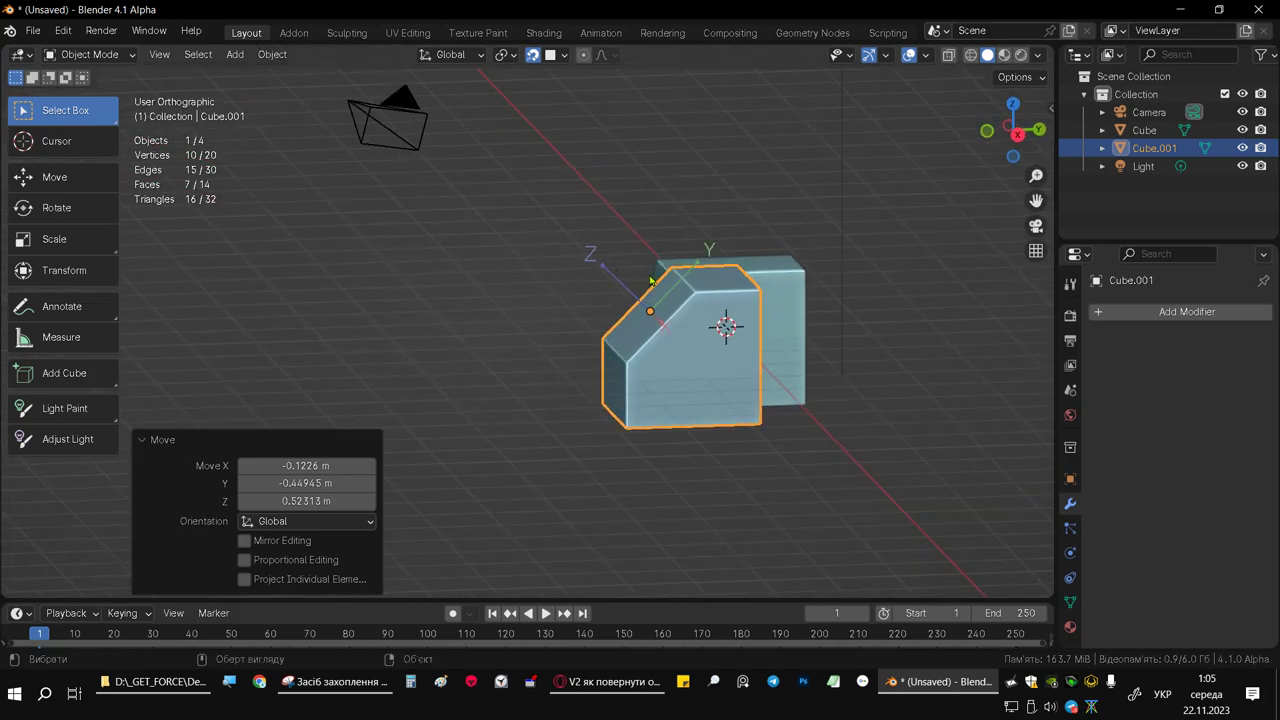
middle_click_drag(650, 281, 540, 300)
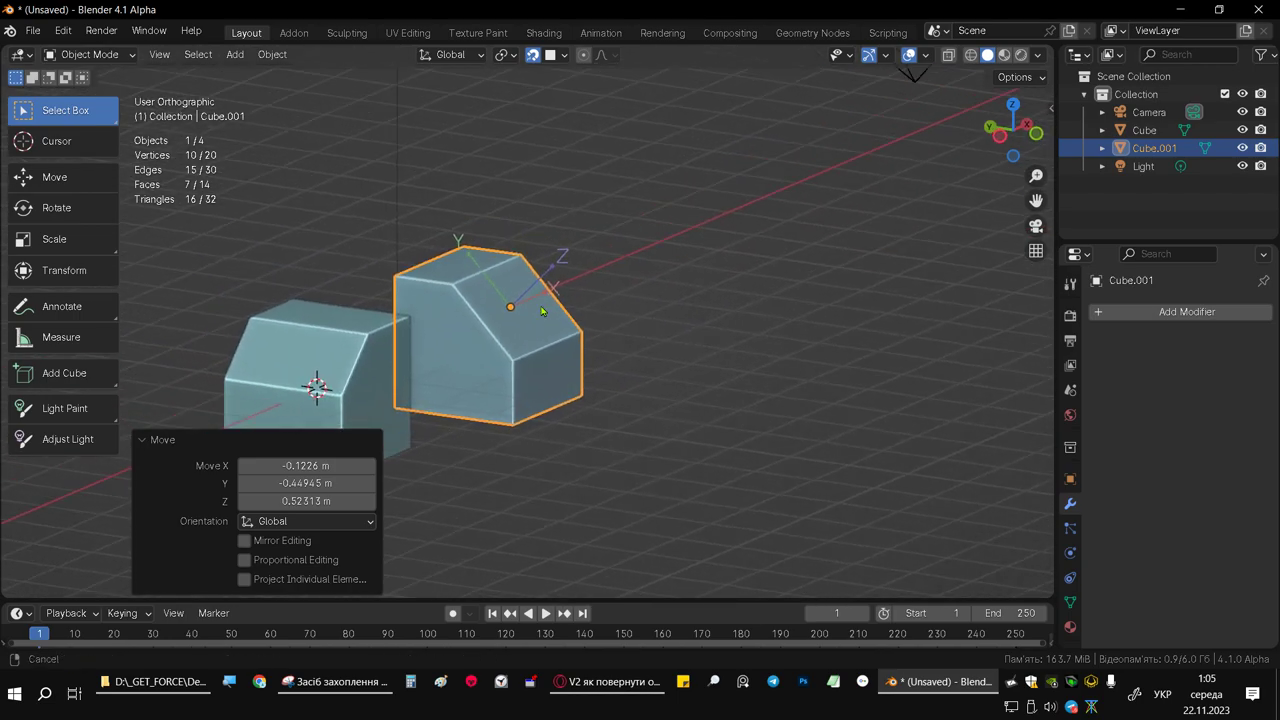
Step: In Local orientation, rotate Cube.001's origin 180° about its local X axis
left_click(450, 56)
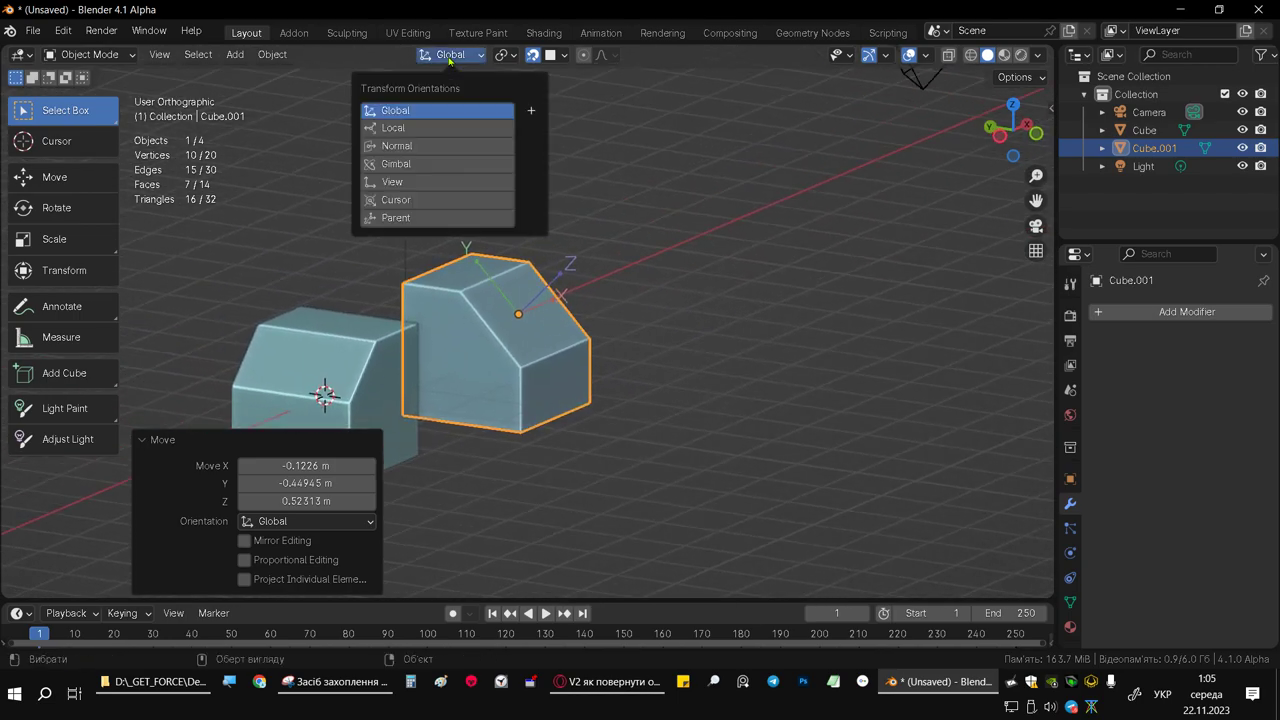
left_click(393, 129)
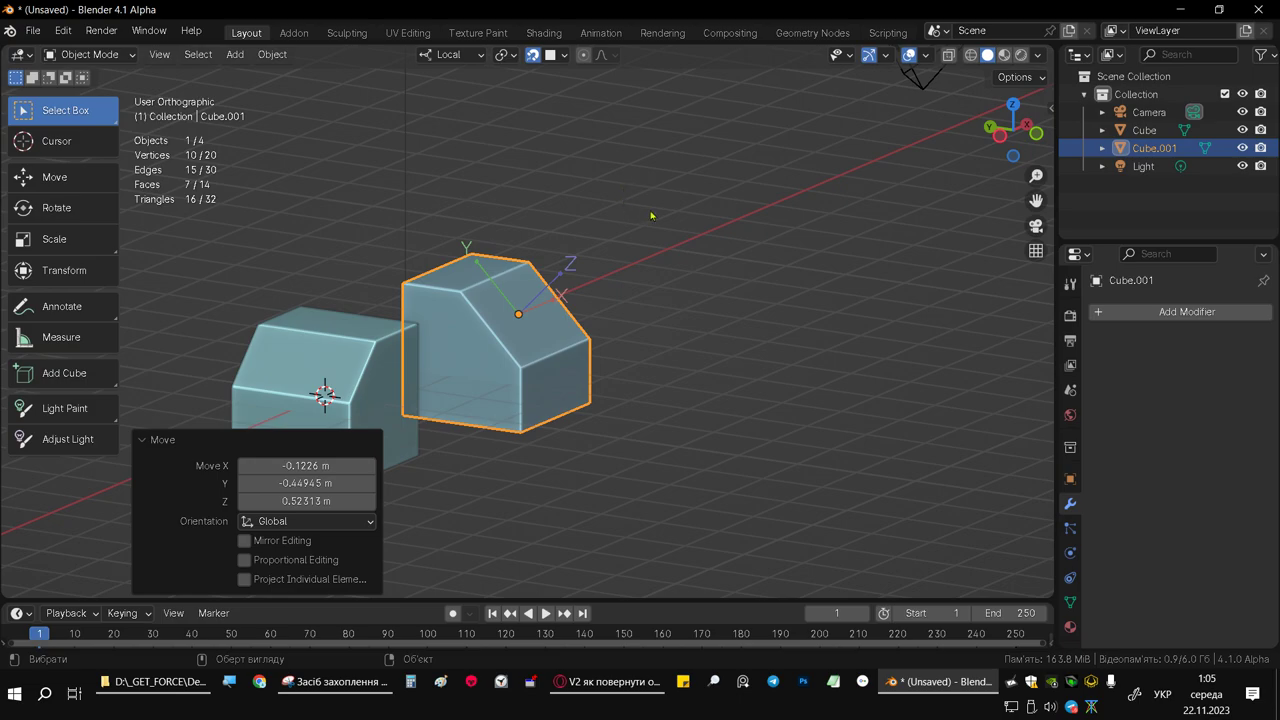
key("r")
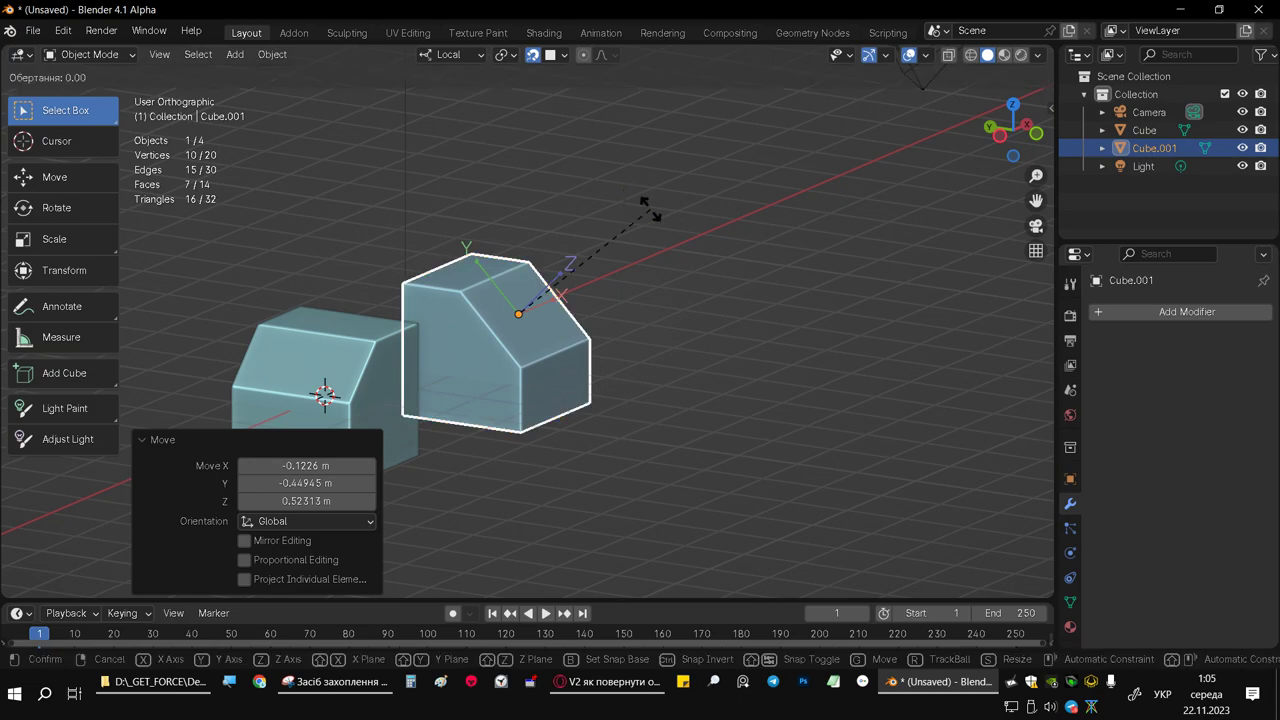
key("x")
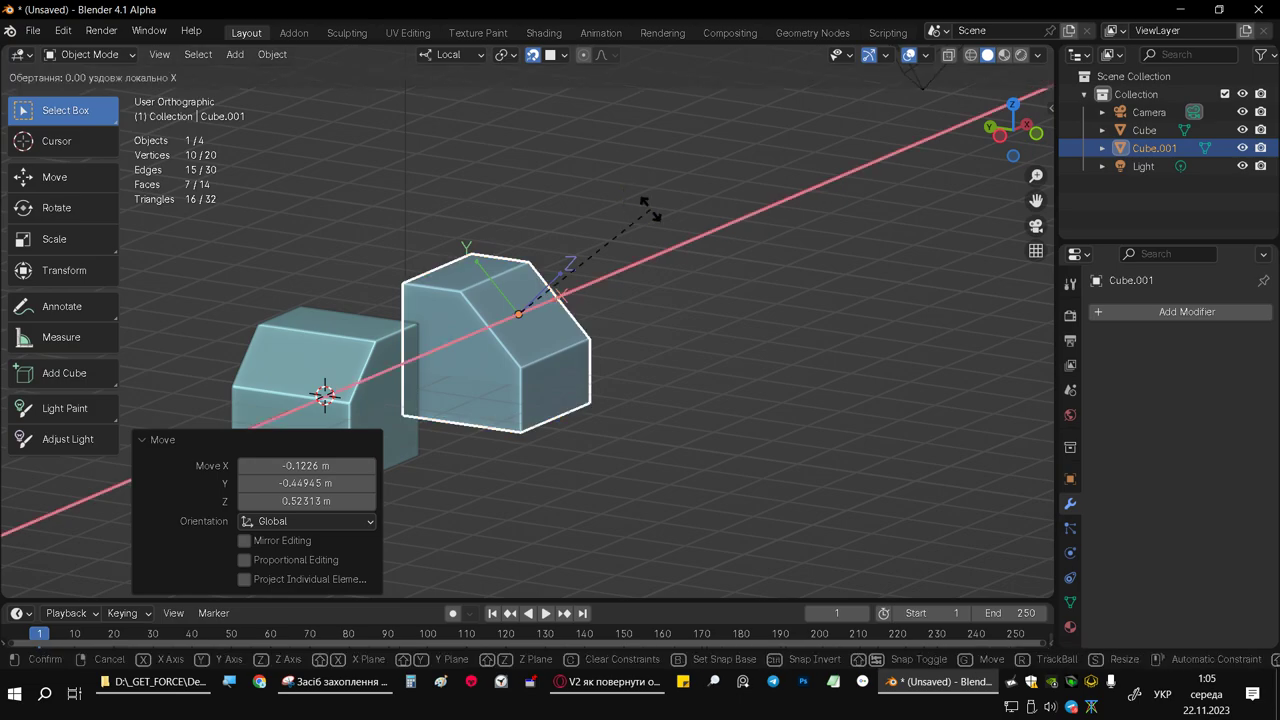
type("180")
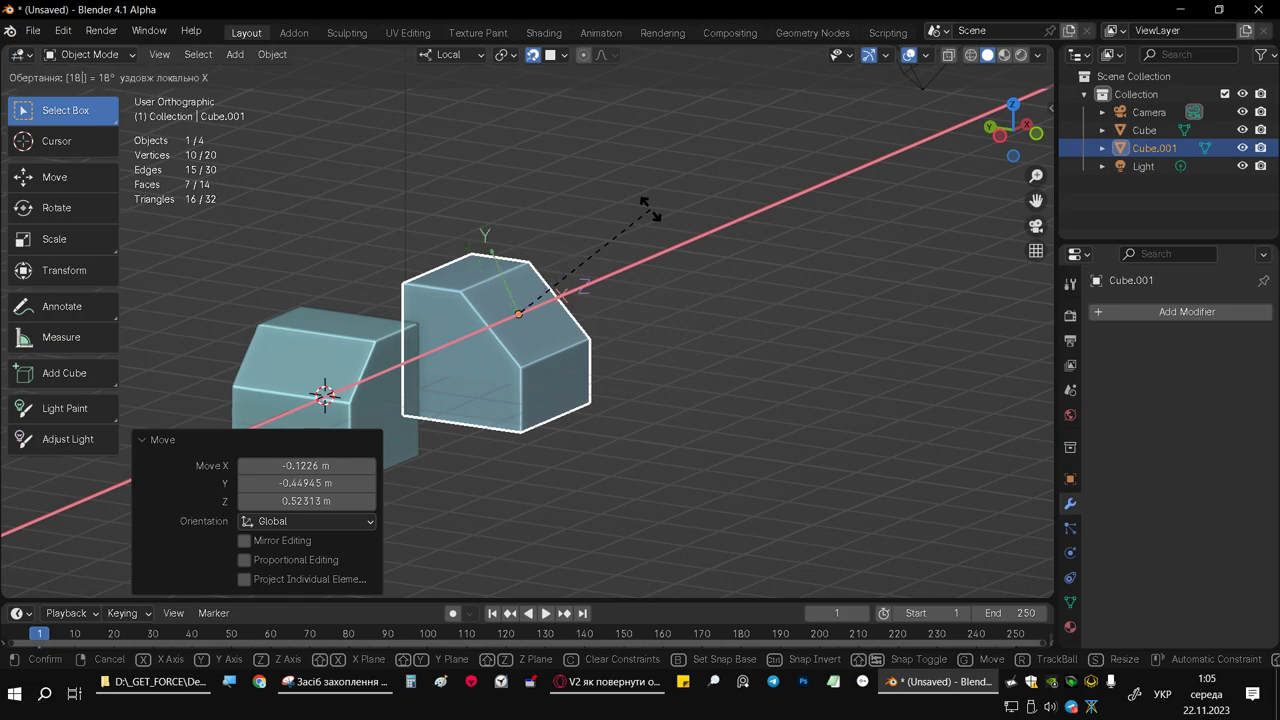
key("Return")
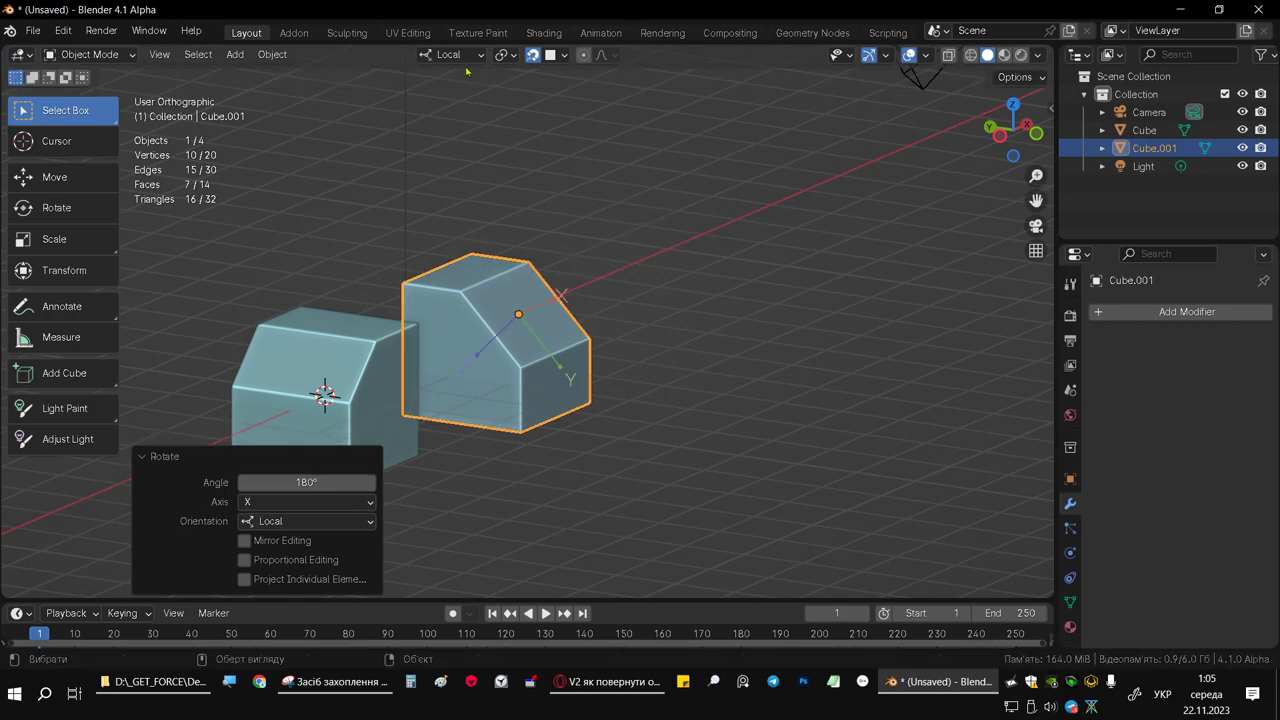
Step: Switch back to Global orientation, turn off Affect Only Origins, and set face snapping
left_click(449, 64)
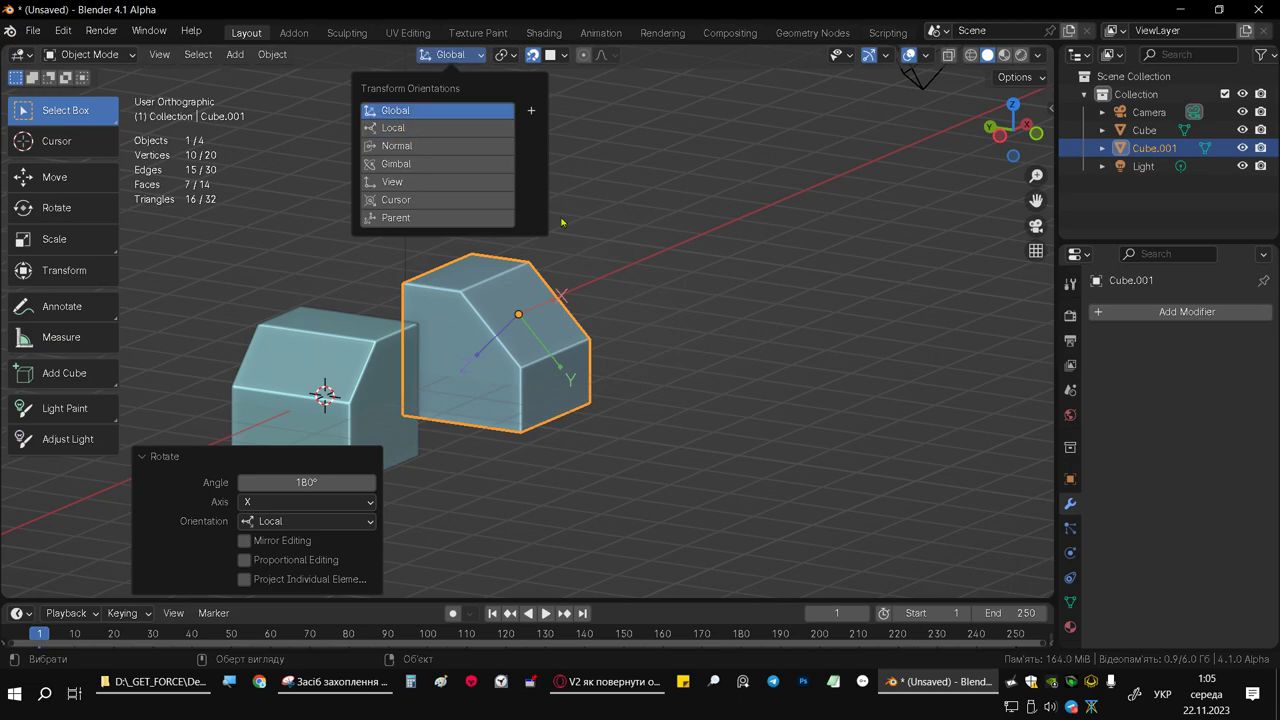
left_click(436, 110)
mouse_move(436, 110)
middle_mouse_down()
mouse_move(483, 313)
mouse_move(1046, 93)
middle_mouse_up()
left_click(1016, 77)
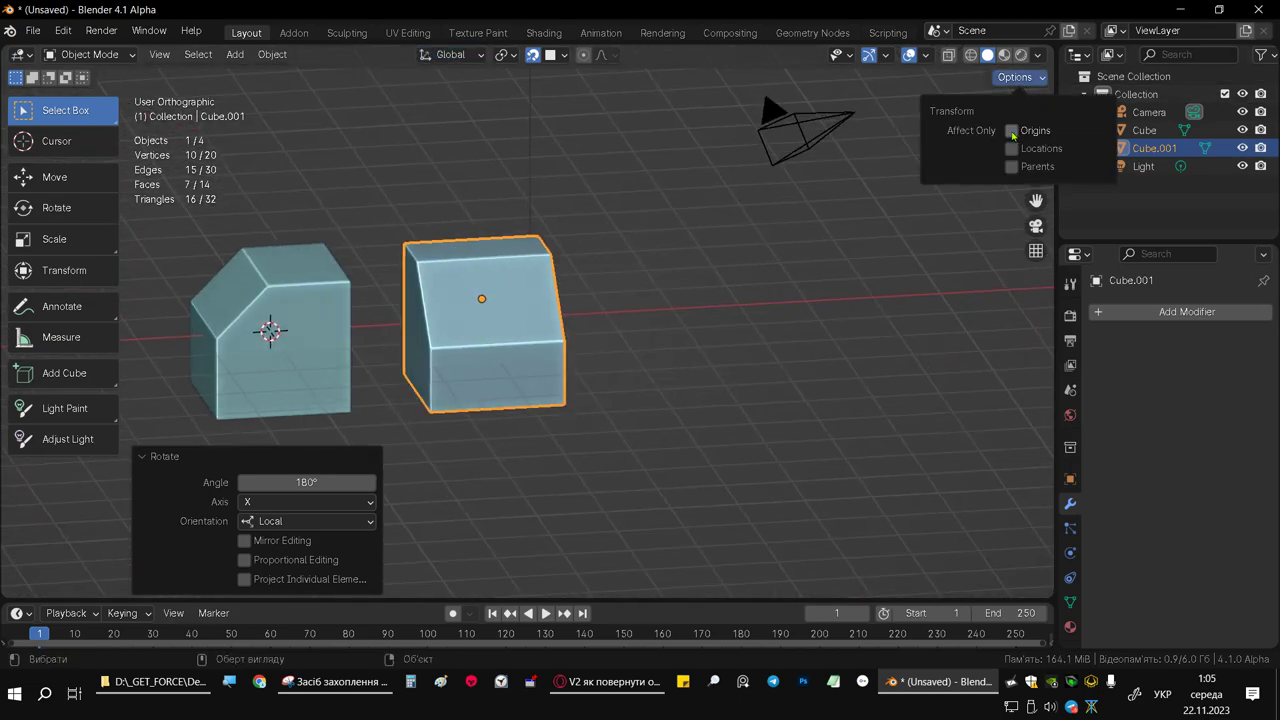
middle_click_drag(680, 295, 687, 309)
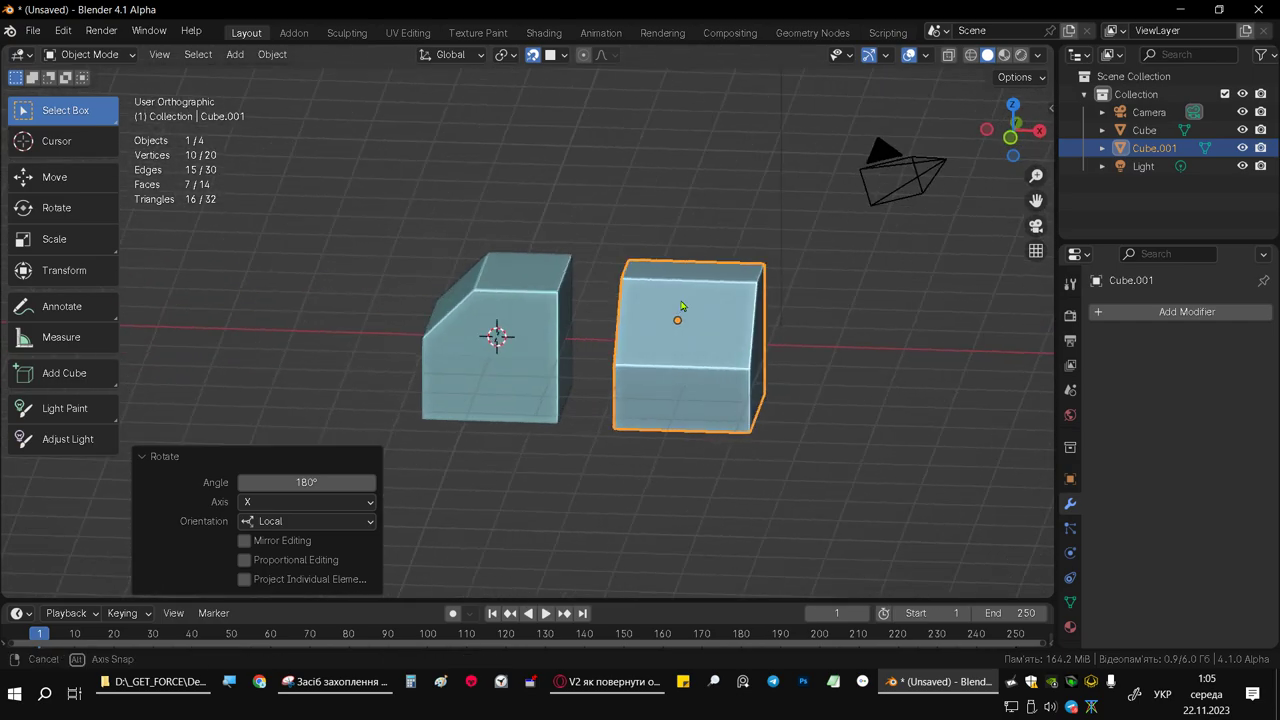
left_click(550, 56)
left_click(545, 197)
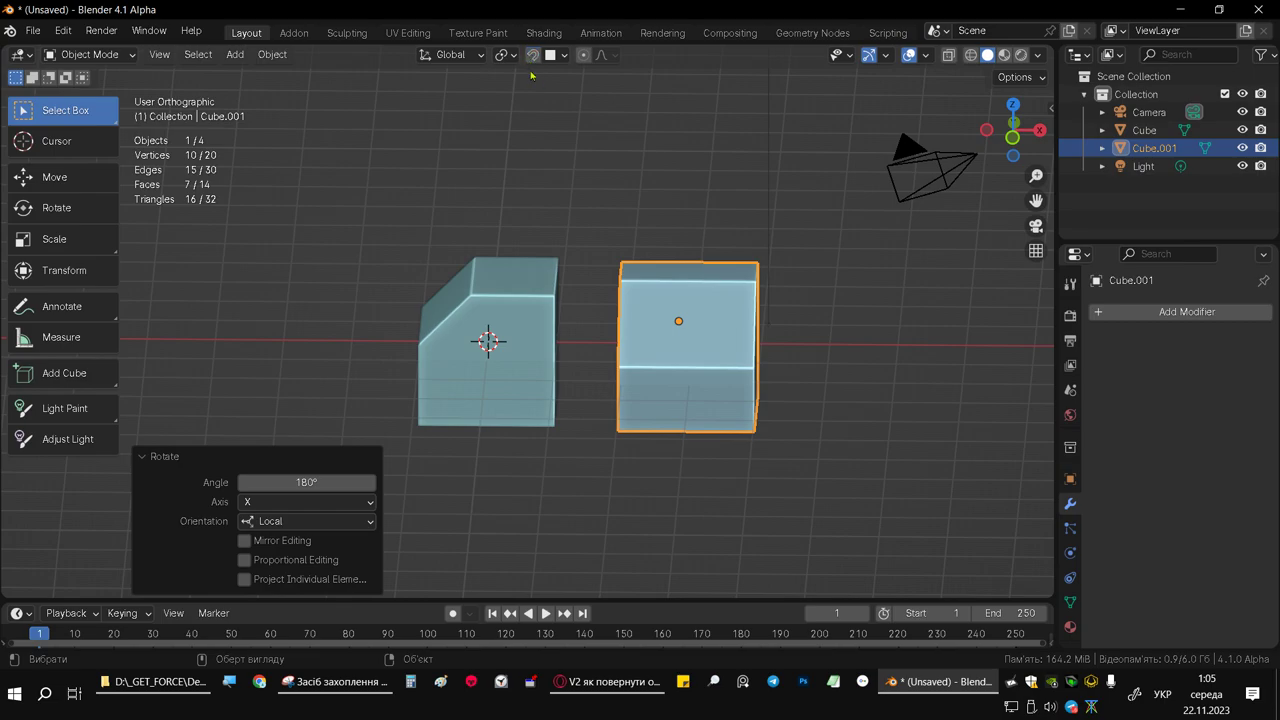
Step: Snap Cube.001 so it rests tilted against the first cube's slanted face
key("g")
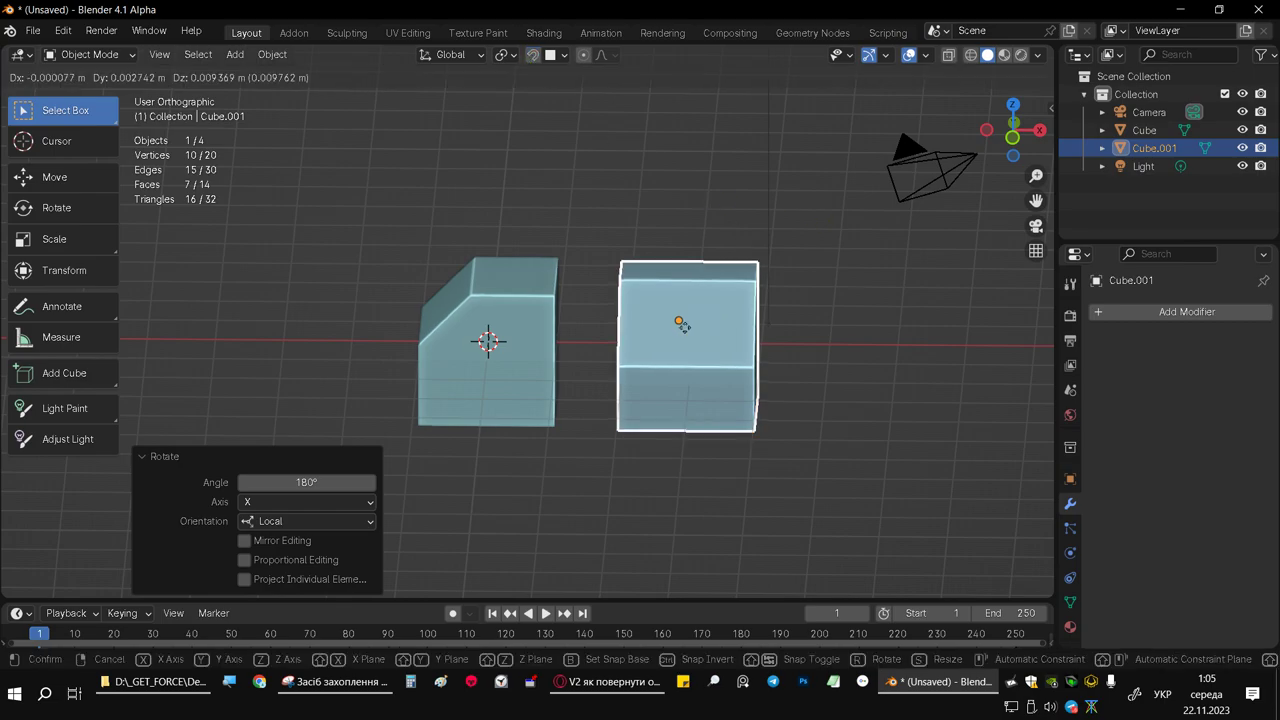
left_click(682, 322)
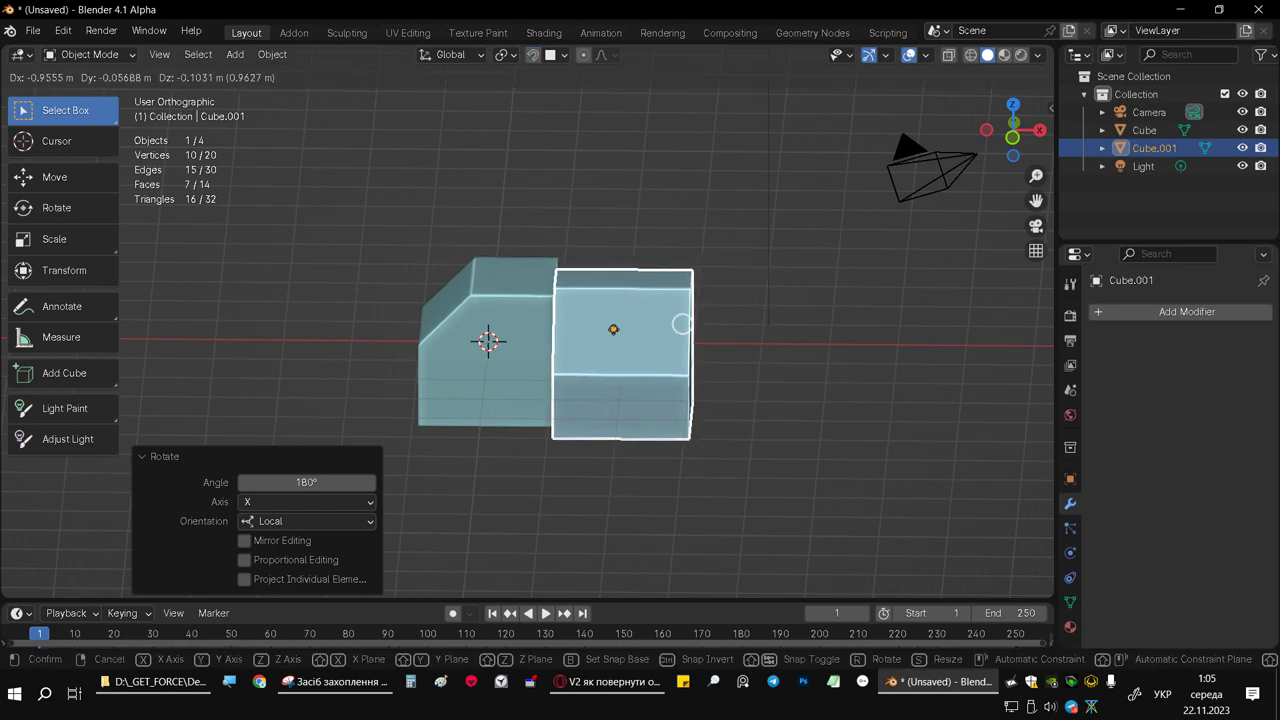
left_click(682, 323)
mouse_move(682, 323)
middle_mouse_down()
mouse_move(564, 250)
mouse_move(492, 341)
middle_mouse_up()
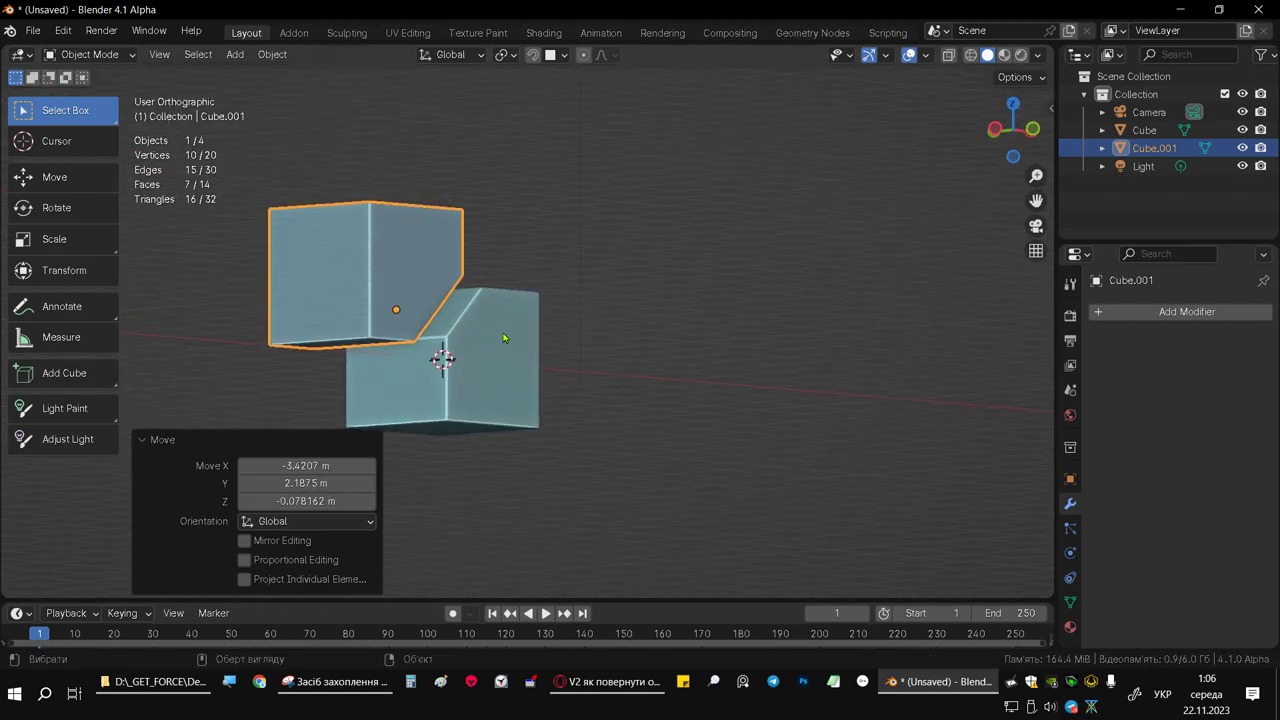
key("g")
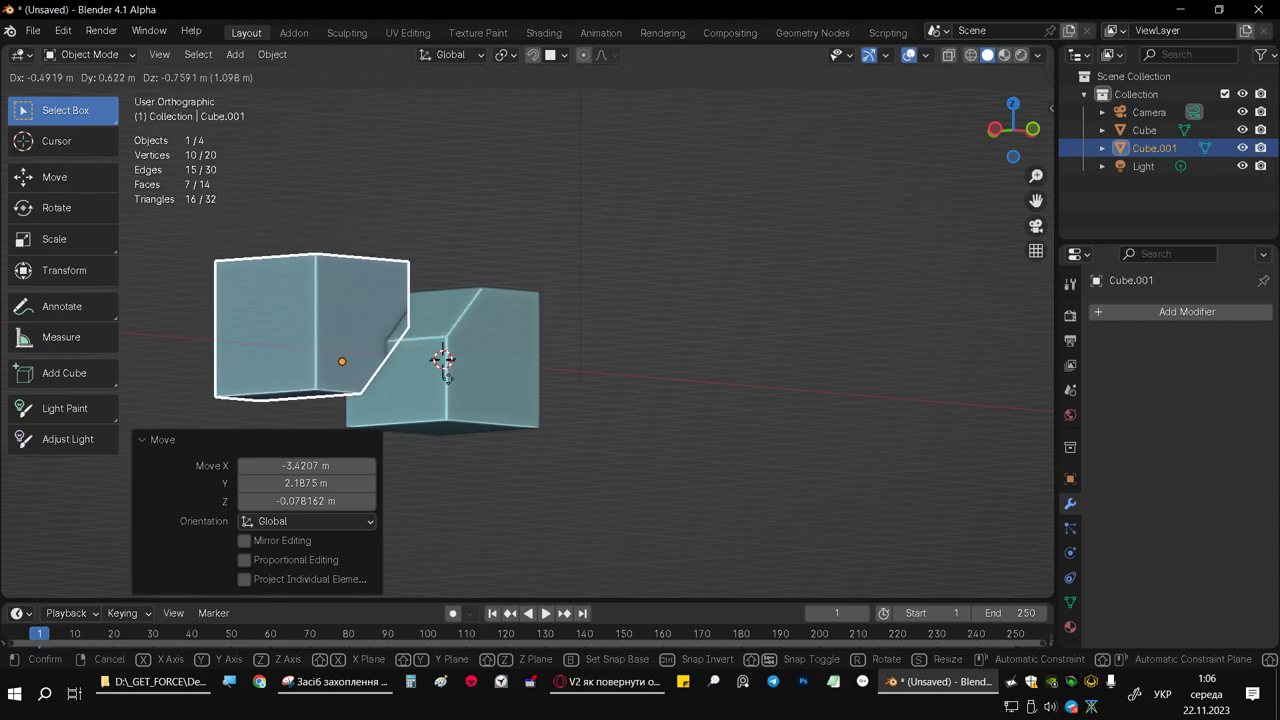
key("Escape")
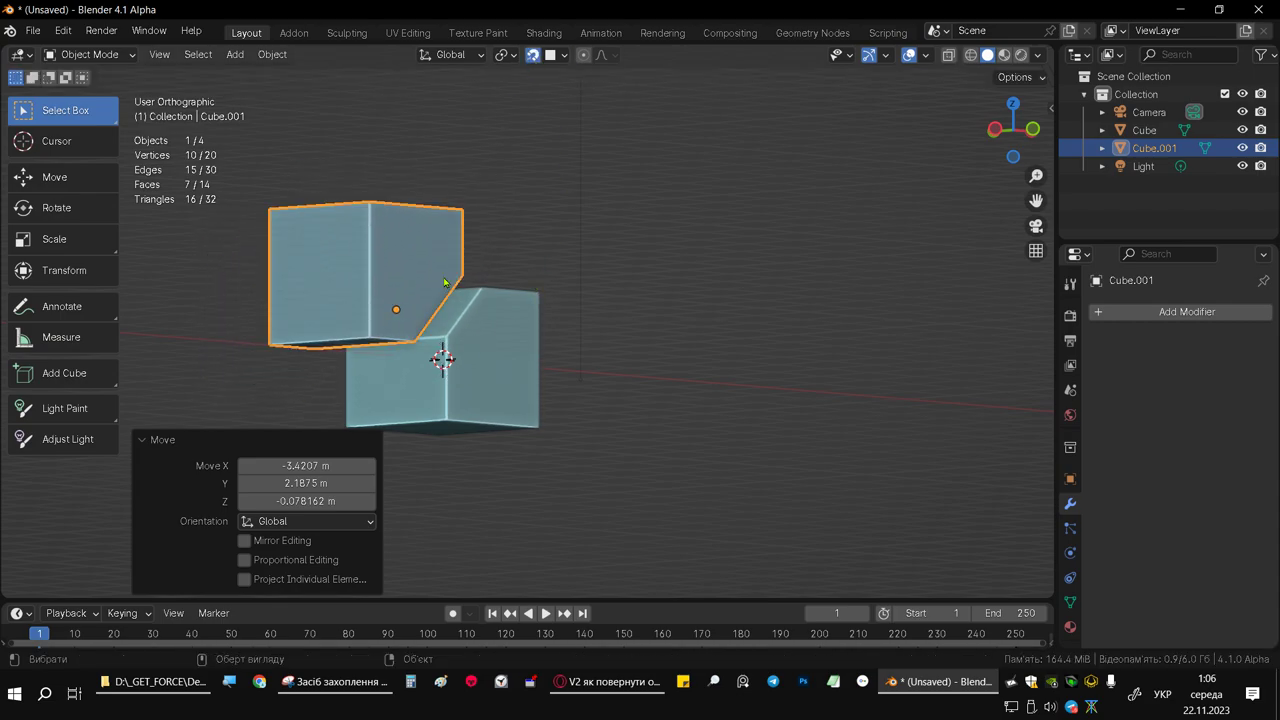
key("g")
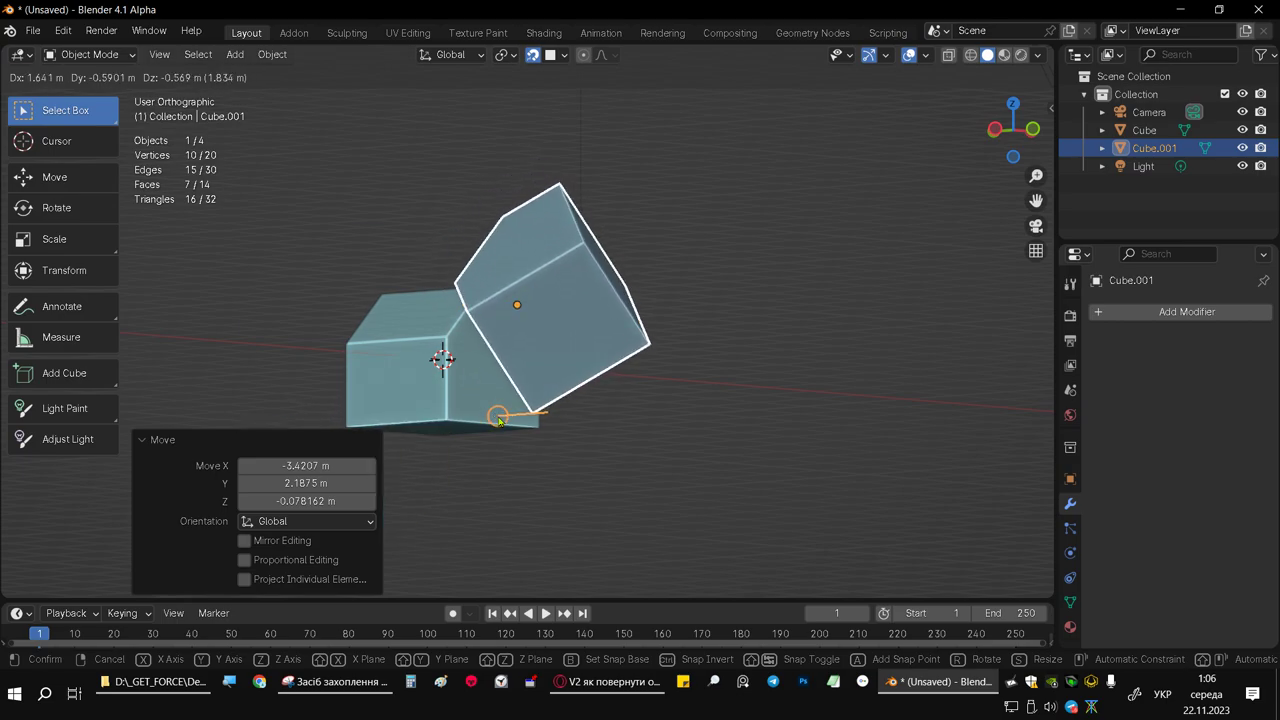
left_click(499, 419)
mouse_move(499, 419)
middle_mouse_down()
mouse_move(563, 355)
mouse_move(575, 247)
mouse_move(608, 162)
middle_mouse_up()
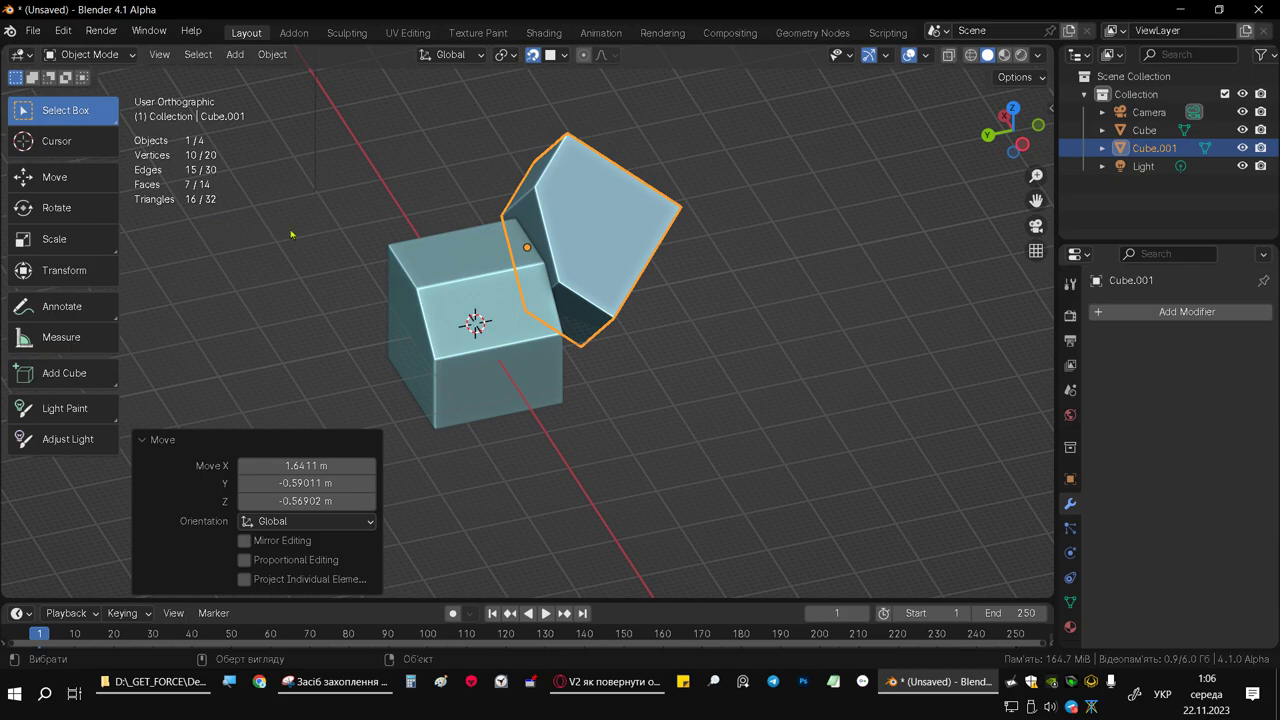
Step: With the Move tool, re-snap Cube.001 onto another spot on the first cube's slanted face
left_click(55, 177)
mouse_move(526, 245)
middle_mouse_down()
mouse_move(682, 170)
mouse_move(597, 275)
mouse_move(698, 293)
middle_mouse_up()
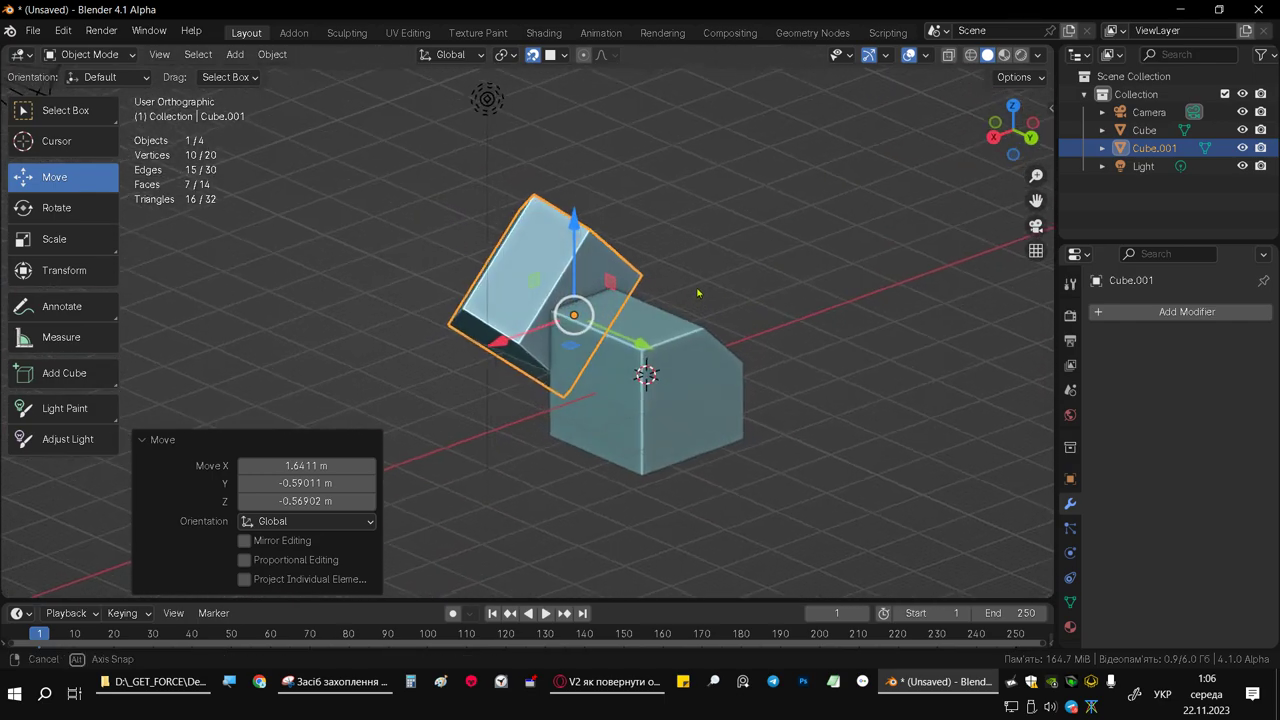
mouse_move(698, 293)
middle_mouse_down()
mouse_move(547, 328)
mouse_move(458, 303)
mouse_move(621, 302)
middle_mouse_up()
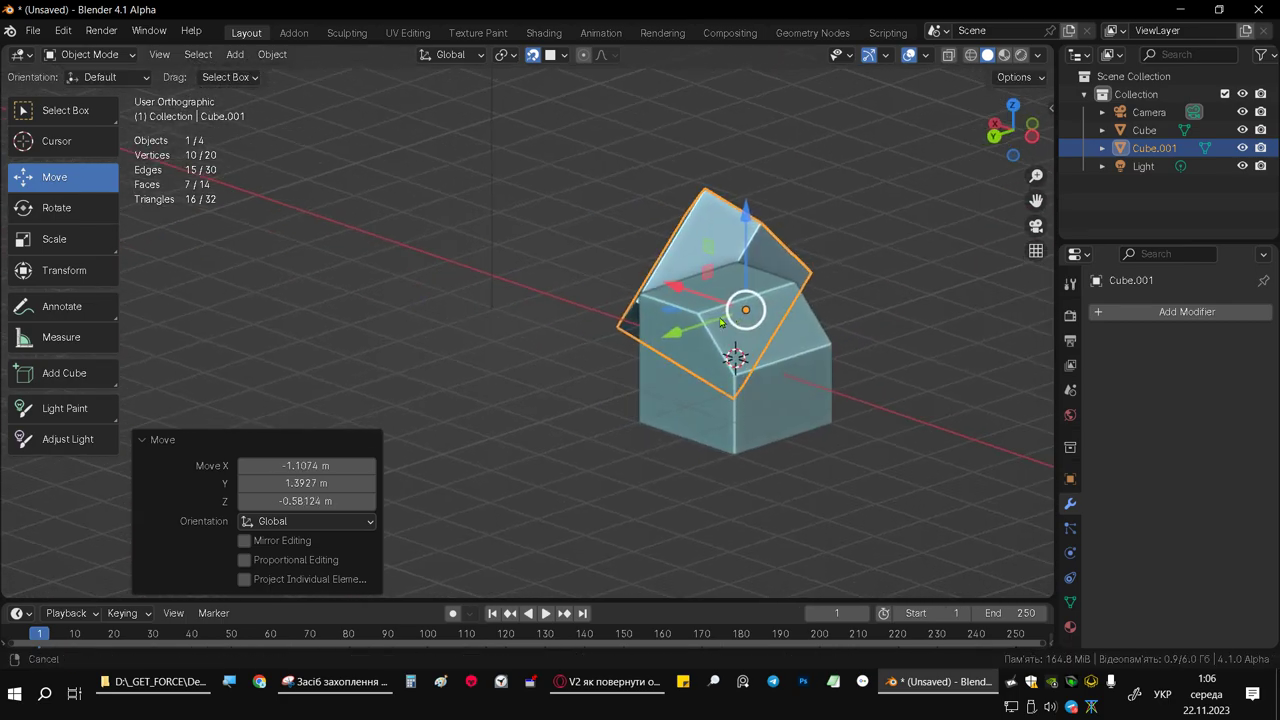
key("g")
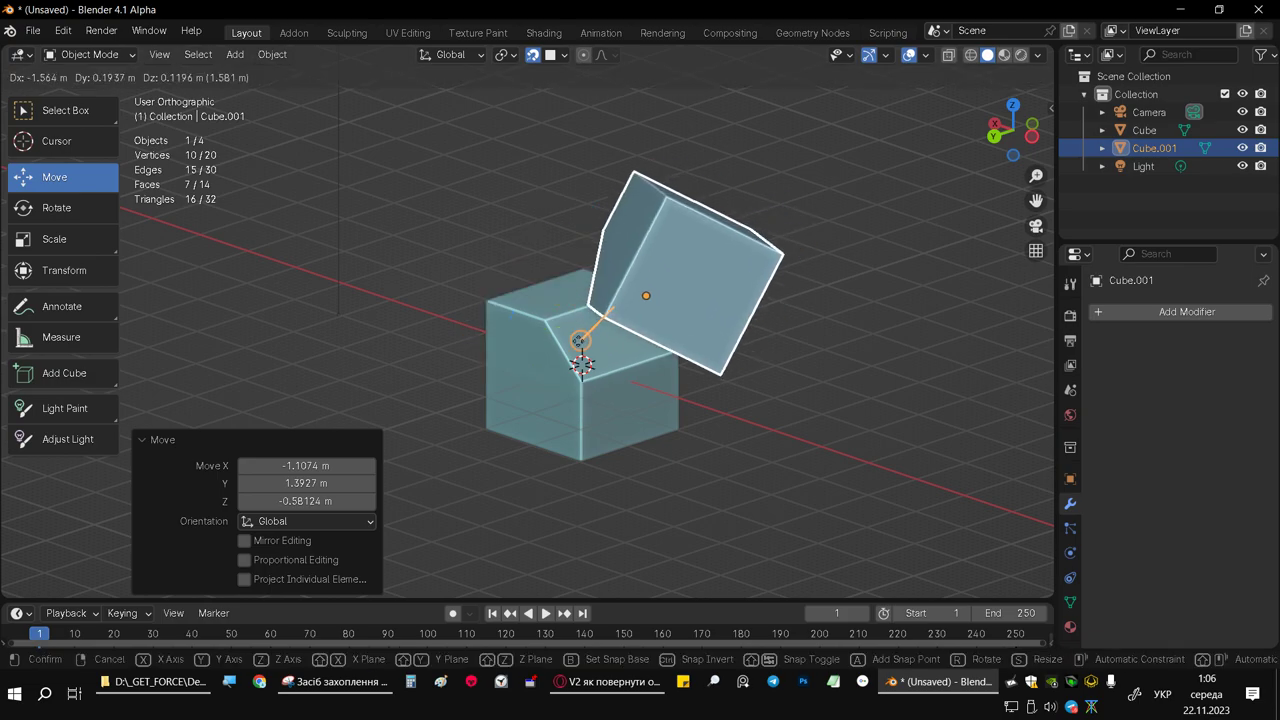
left_click(592, 359)
mouse_move(592, 359)
middle_mouse_down()
mouse_move(710, 320)
mouse_move(688, 358)
mouse_move(680, 340)
middle_mouse_up()
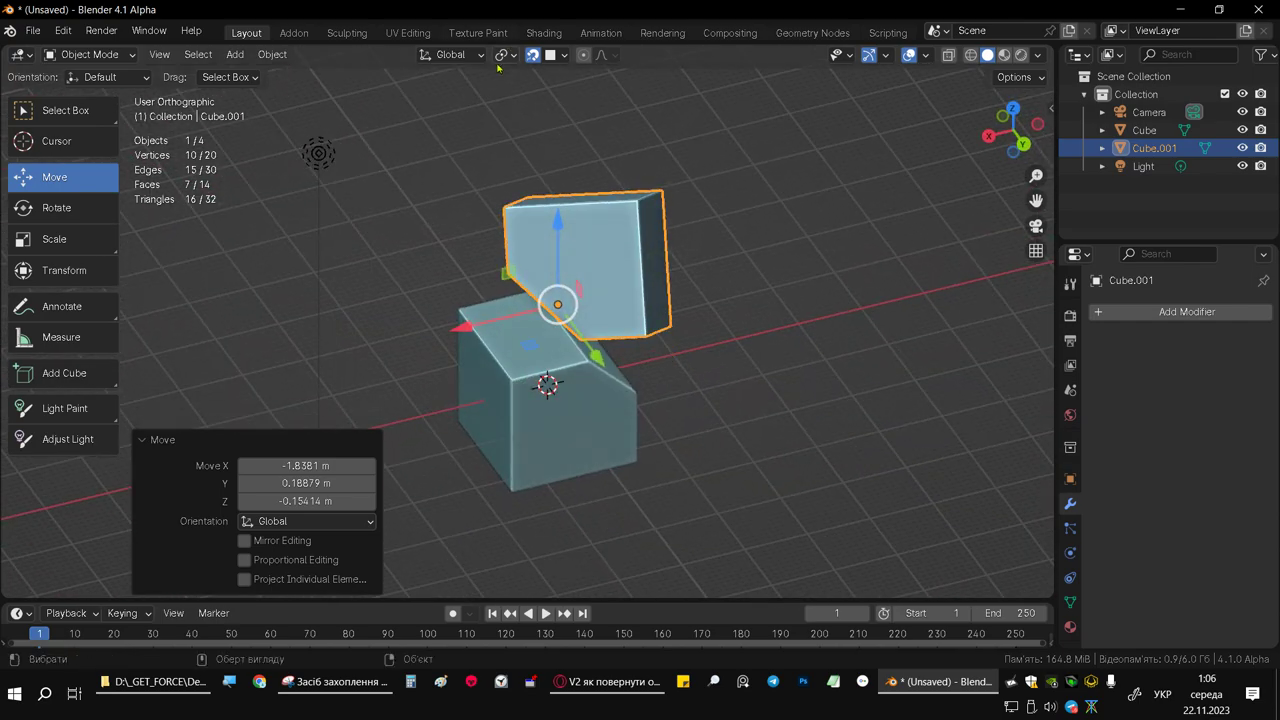
left_click(455, 55)
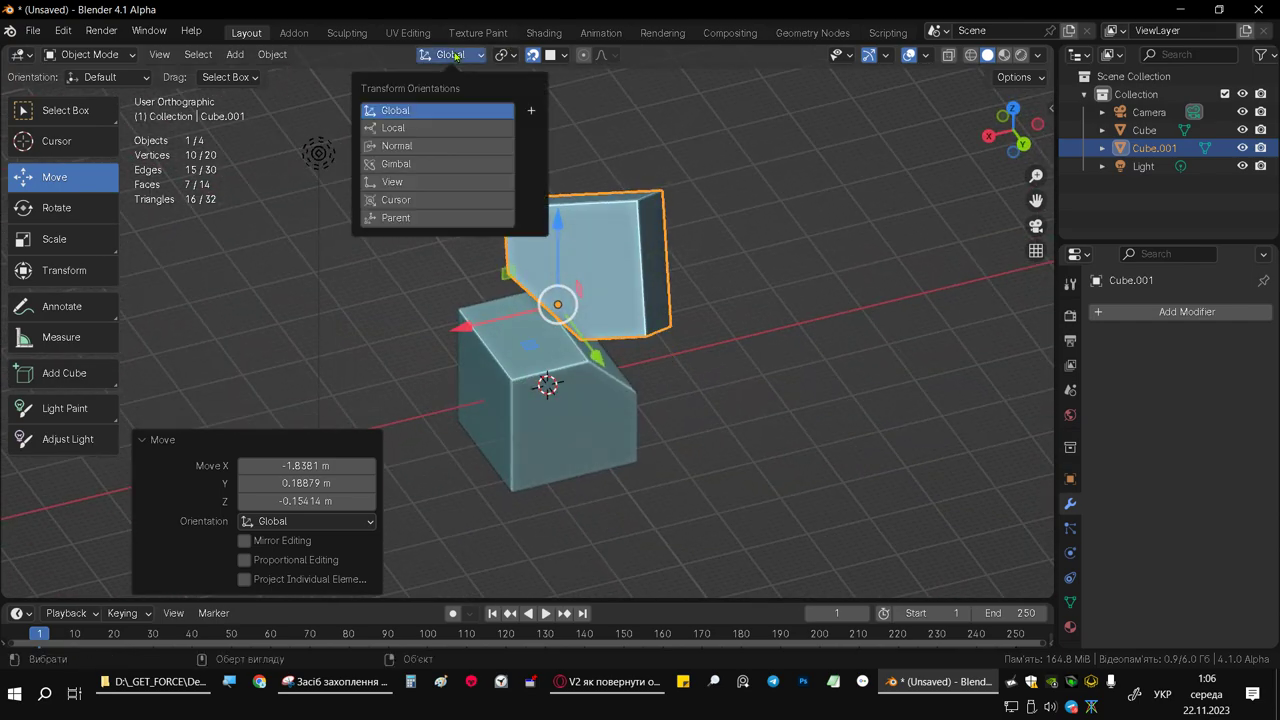
Step: In Local orientation, slide Cube.001 slightly along its slanted contact face
left_click(400, 130)
mouse_move(749, 263)
middle_mouse_down()
mouse_move(590, 289)
mouse_move(575, 253)
middle_mouse_up()
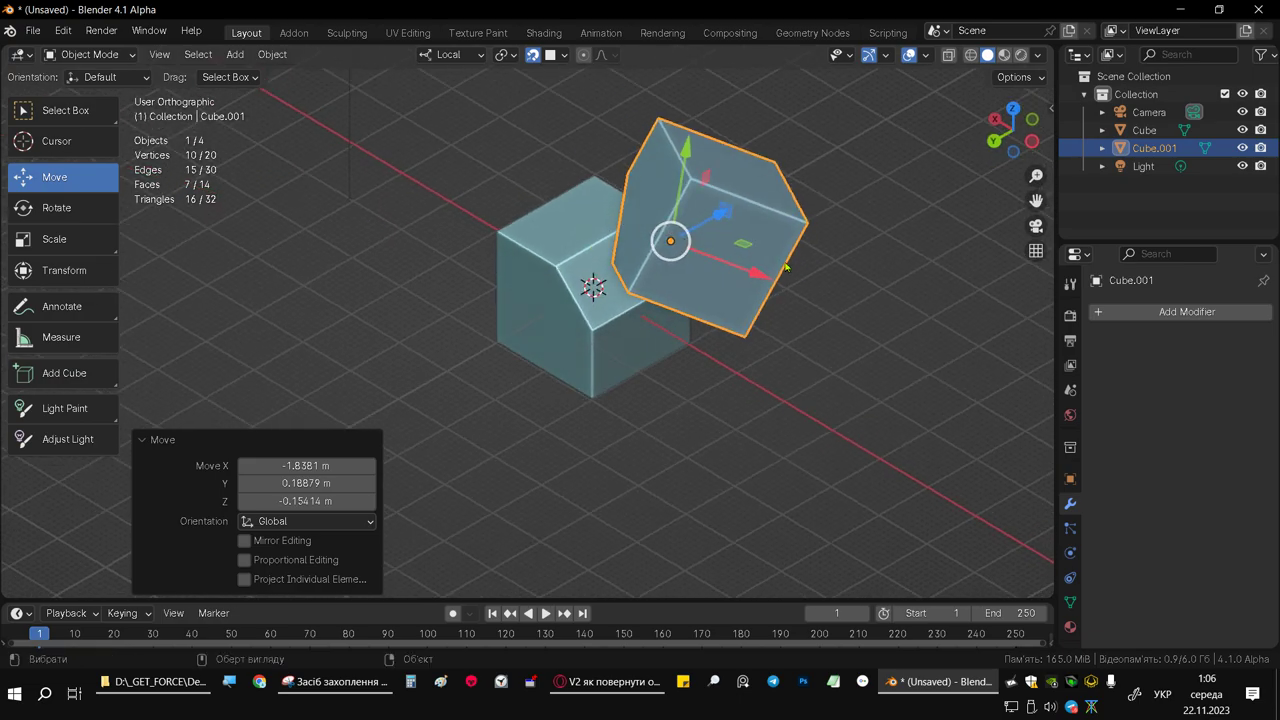
middle_click_drag(741, 252, 675, 197)
left_click_drag(775, 213, 634, 223)
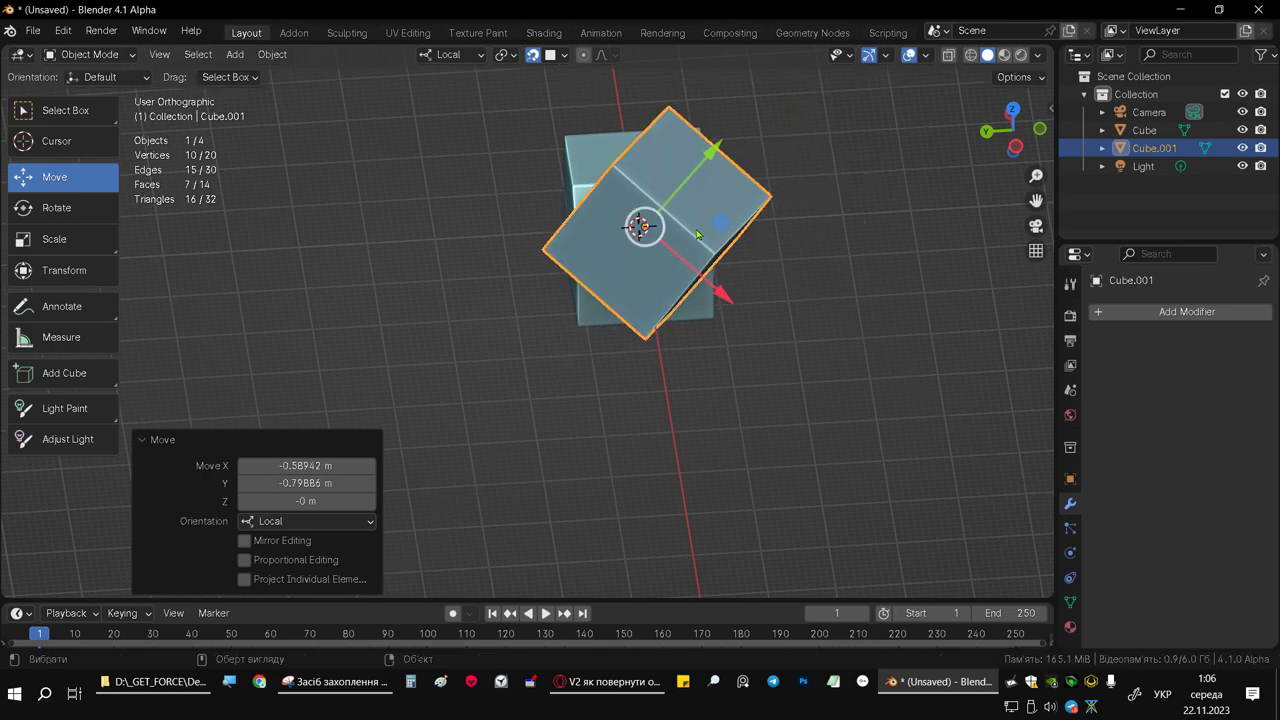
mouse_move(634, 223)
middle_mouse_down()
mouse_move(646, 299)
mouse_move(664, 292)
middle_mouse_up()
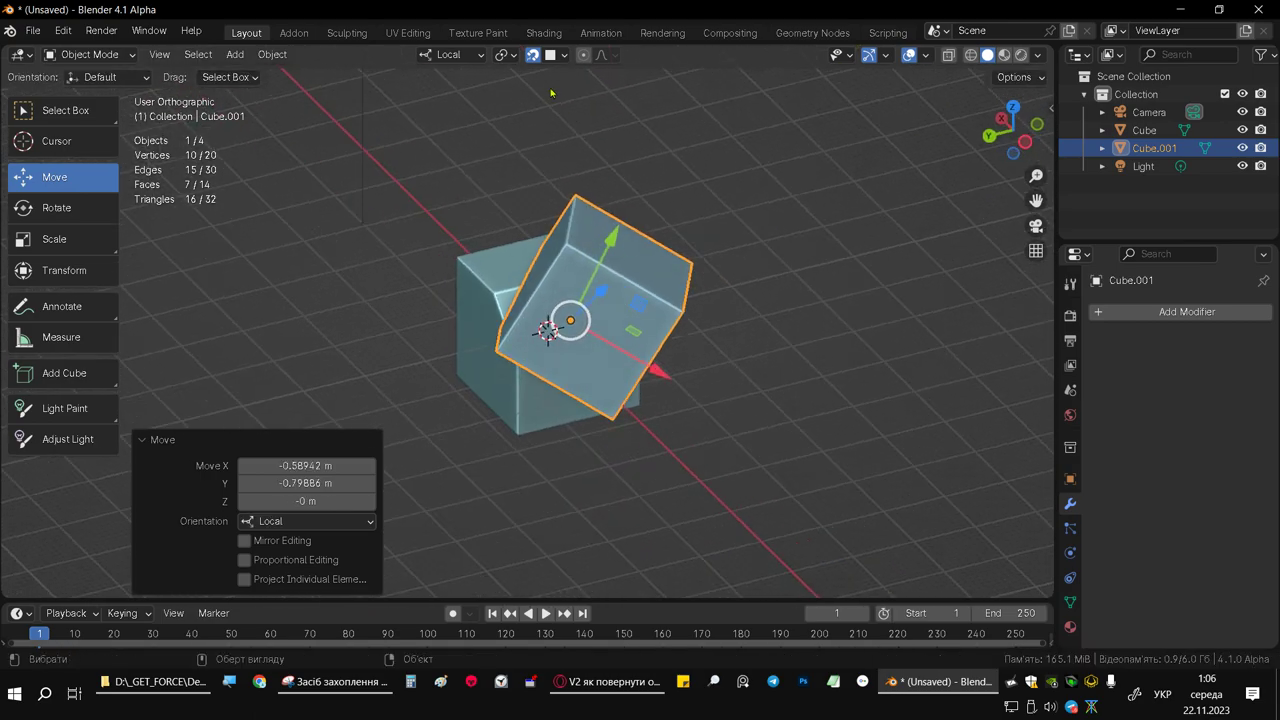
mouse_move(552, 91)
middle_mouse_down()
mouse_move(489, 109)
mouse_move(535, 199)
middle_mouse_up()
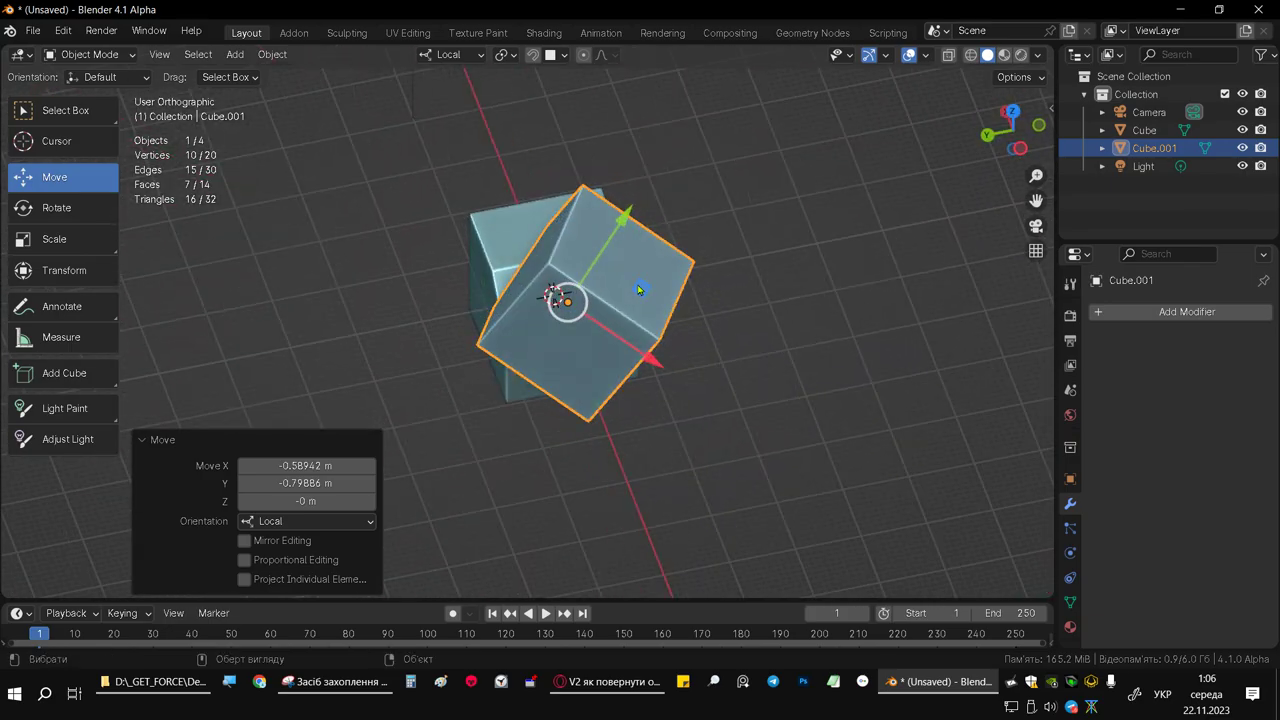
left_click_drag(640, 289, 658, 288)
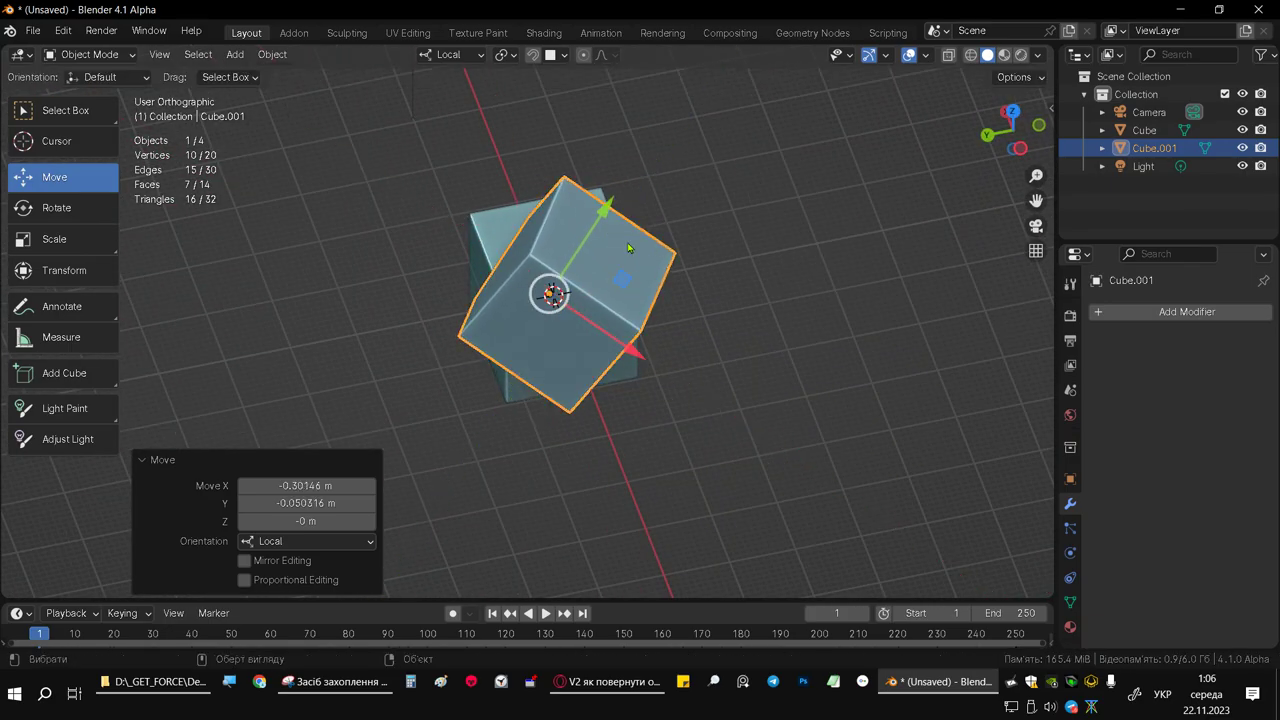
Step: Rotate Cube.001 -43.7° about its local Z axis with the Rotate tool
left_click(47, 208)
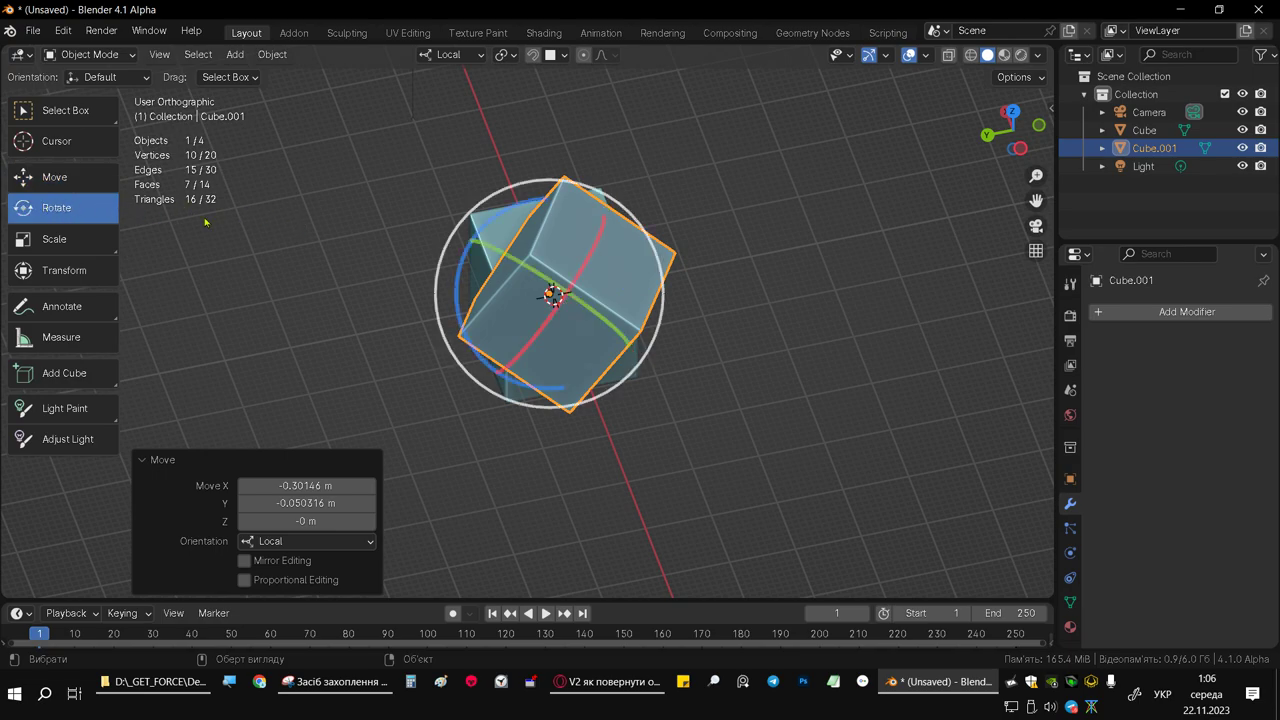
left_click_drag(496, 224, 850, 276)
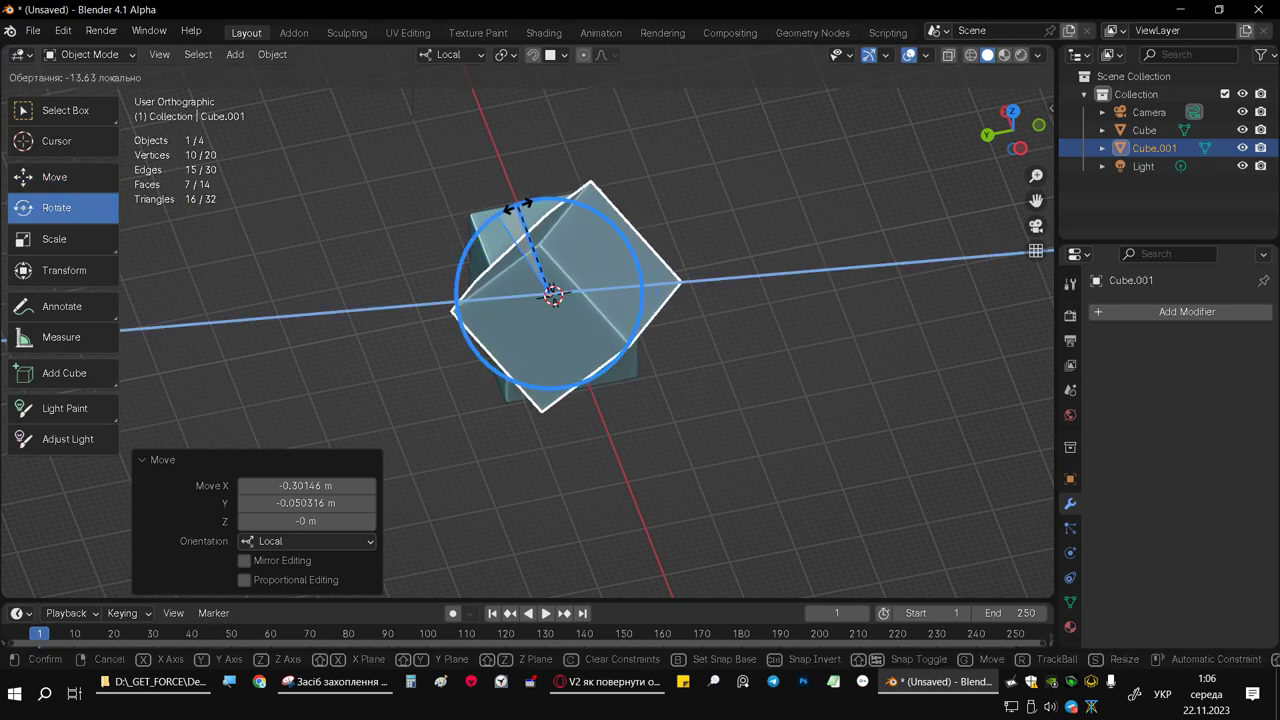
mouse_move(850, 276)
middle_mouse_down()
mouse_move(750, 146)
mouse_move(665, 122)
middle_mouse_up()
left_click(100, 112)
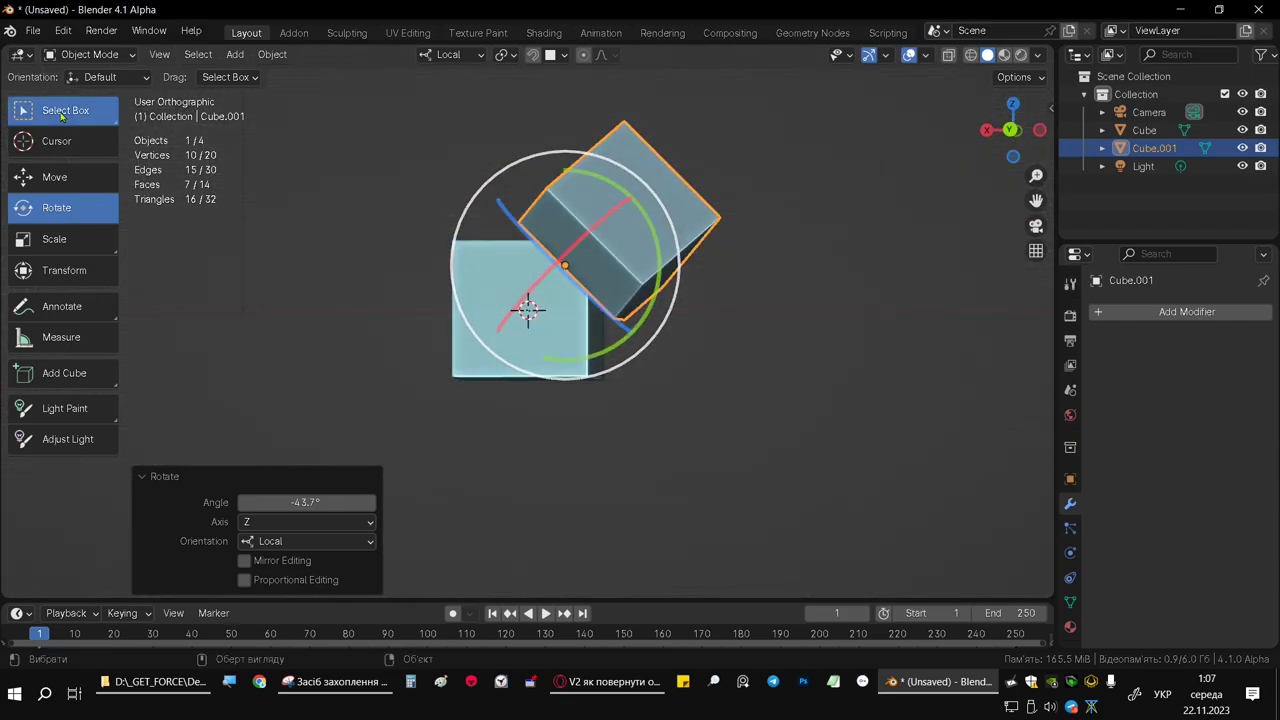
Step: With Affect Only Origins on, snap Cube.001's origin to a corner of its slanted face
left_click(1029, 80)
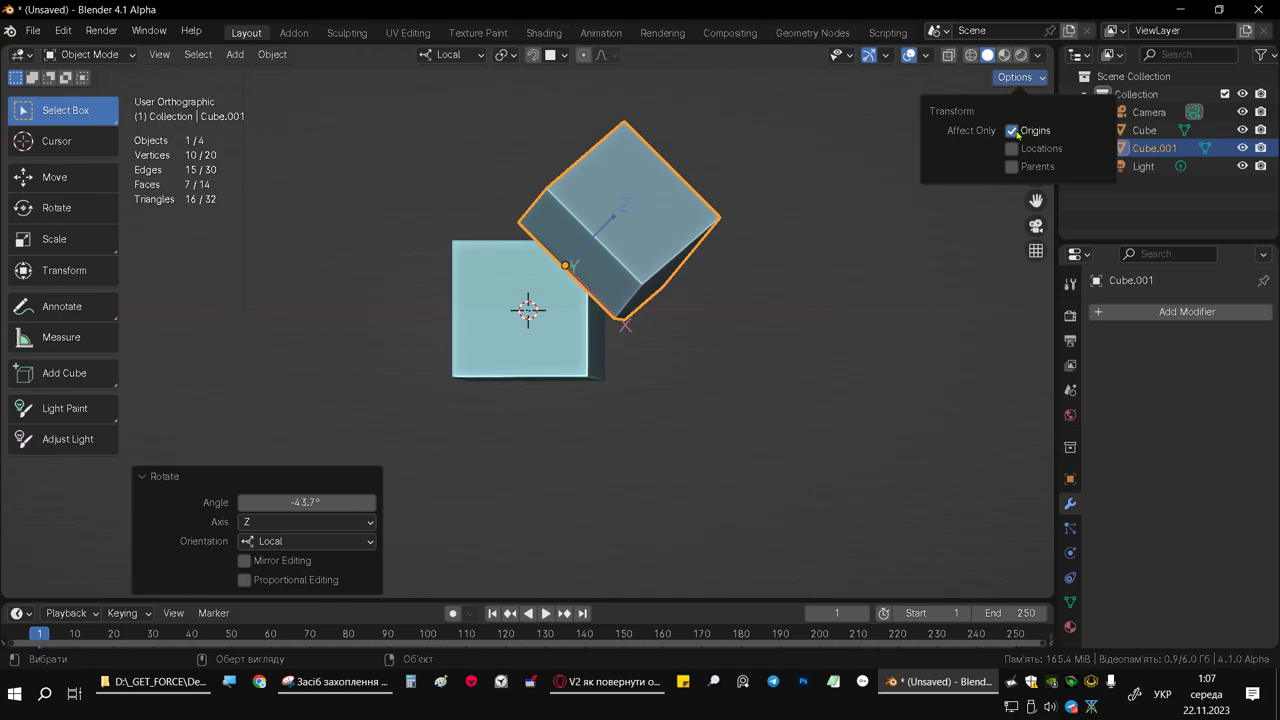
mouse_move(698, 212)
middle_mouse_down()
mouse_move(736, 290)
mouse_move(551, 249)
mouse_move(630, 238)
middle_mouse_up()
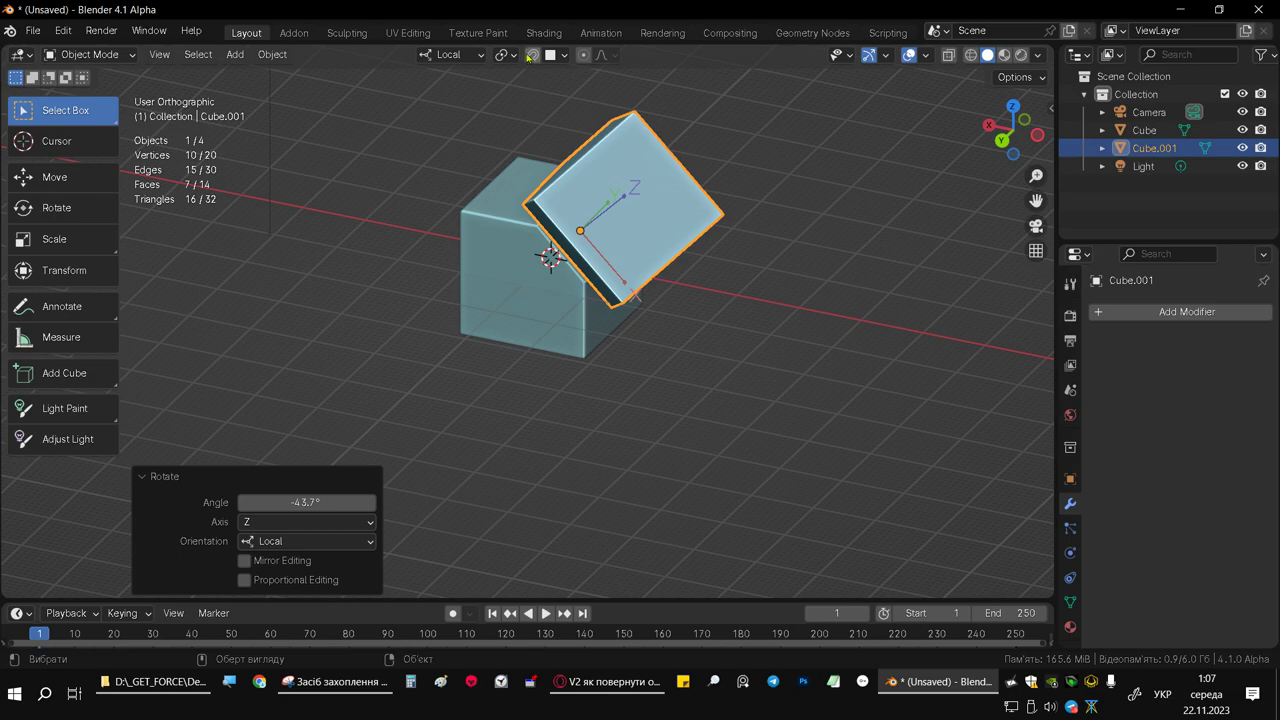
right_click(640, 211, "shift")
key("g")
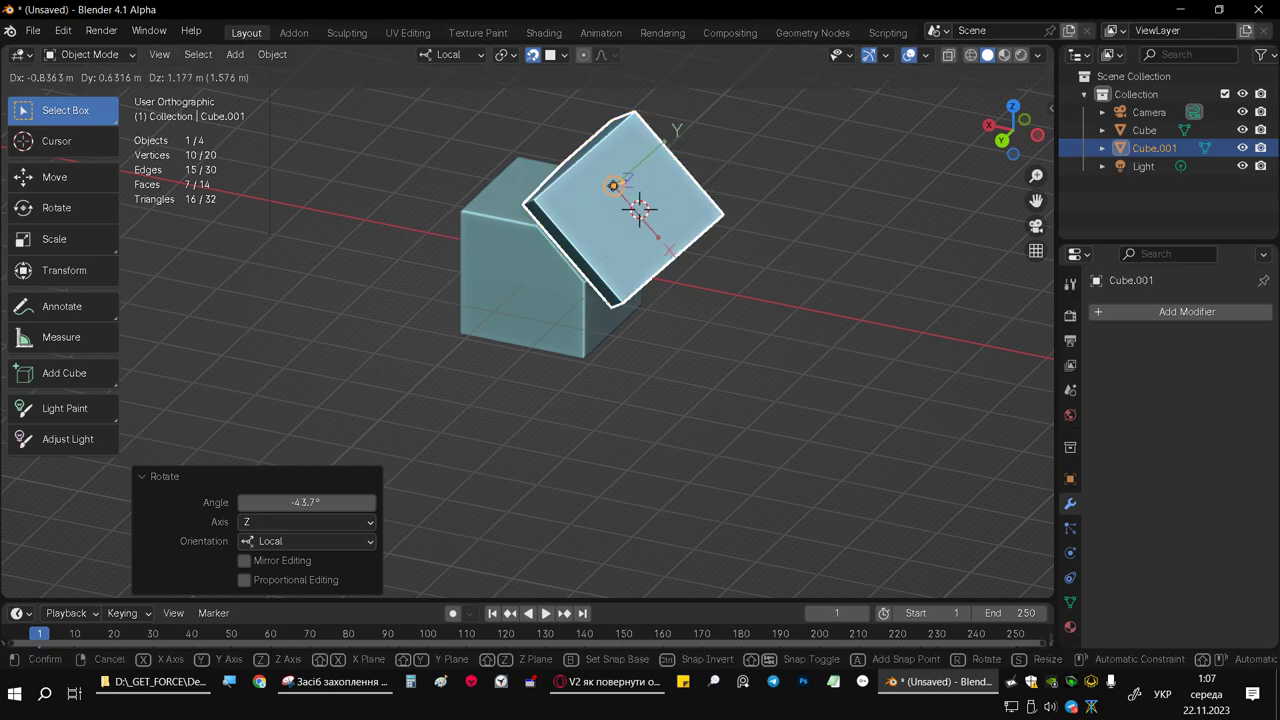
left_click(612, 187)
Step: Turn Affect Only Origins off so transforms move whole objects again
middle_click_drag(612, 187, 508, 115)
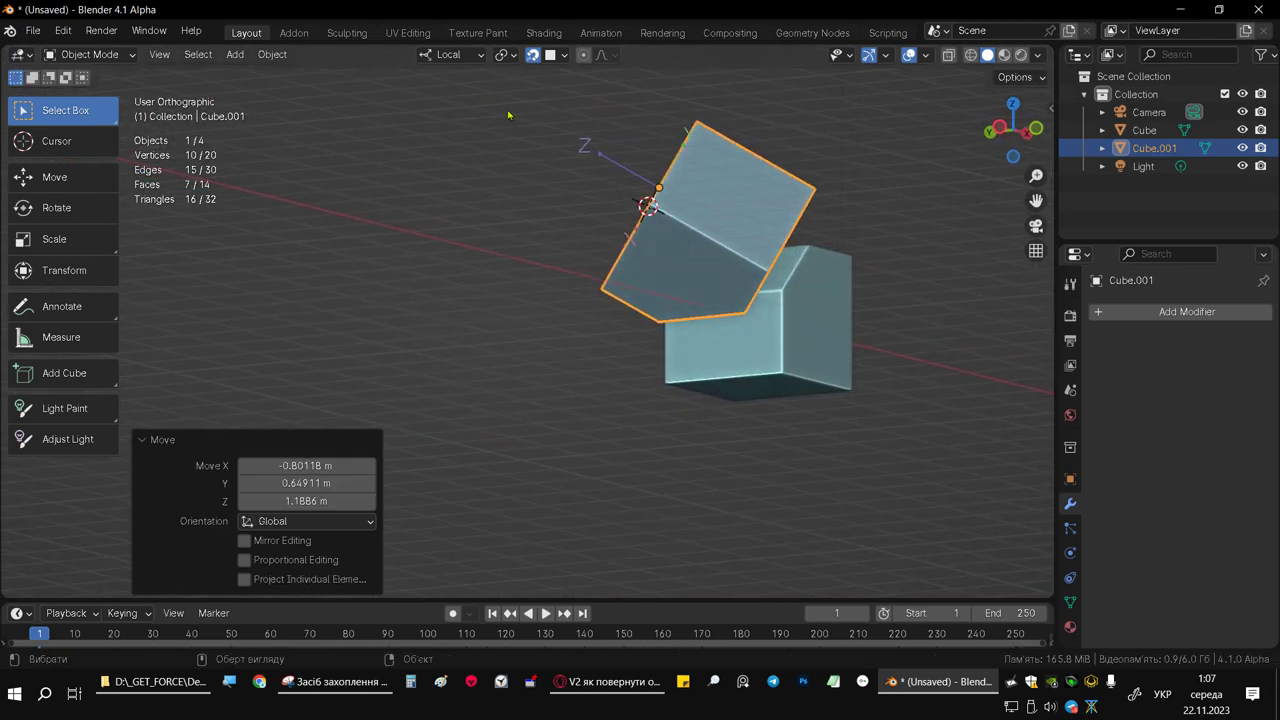
middle_click_drag(630, 183, 640, 200)
left_click(1012, 78)
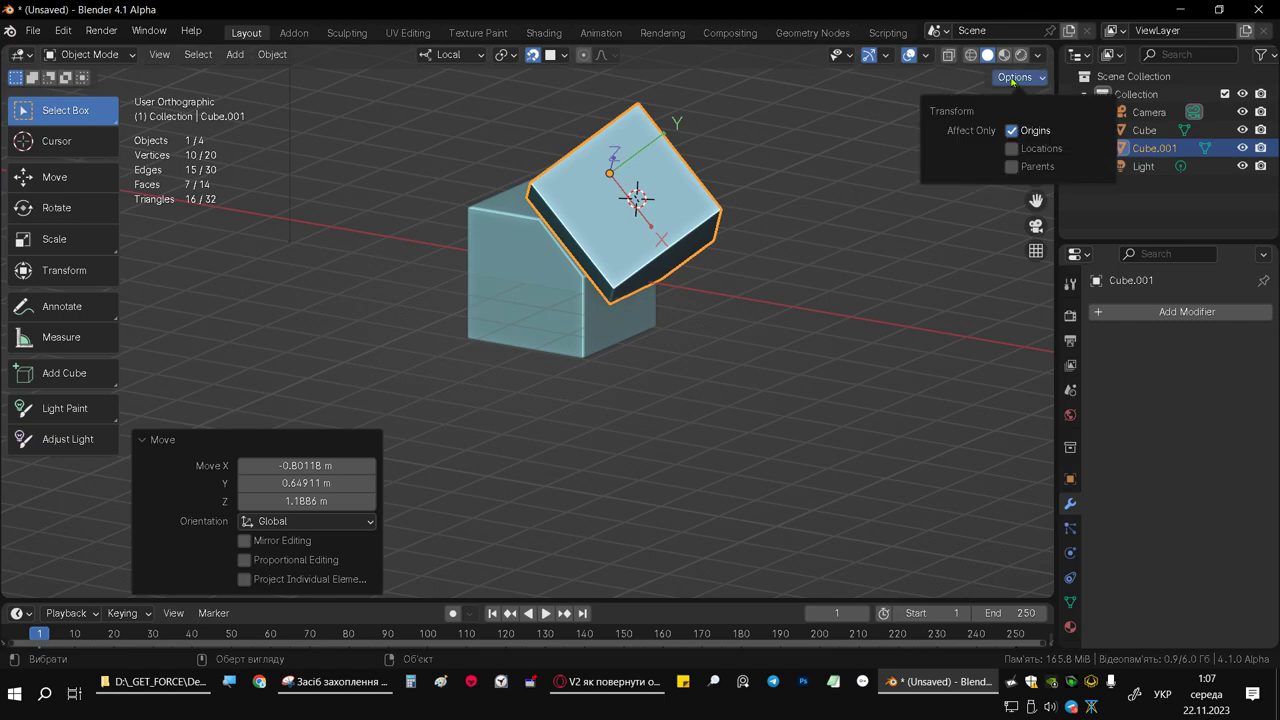
left_click(1012, 130)
mouse_move(720, 160)
middle_mouse_down()
mouse_move(687, 167)
mouse_move(713, 316)
middle_mouse_up()
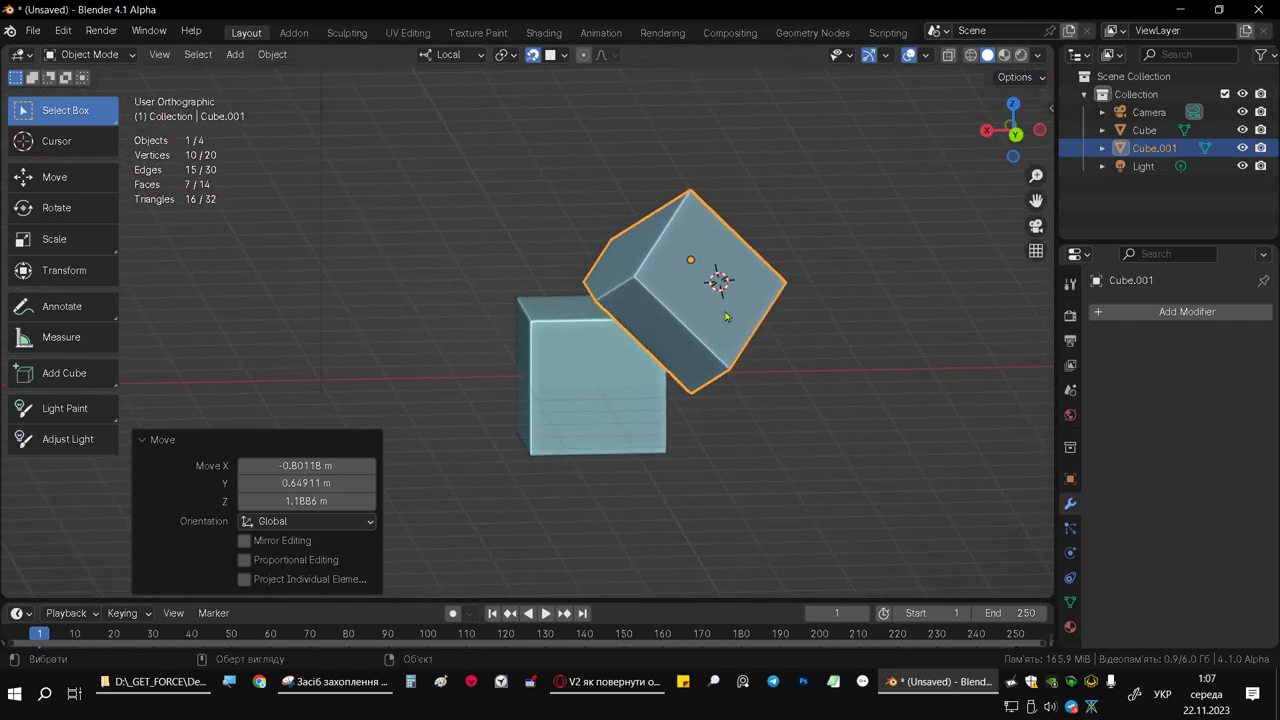
Step: Move Cube.001 around the first cube in trial placements, finally leaving it apart to the right
key("g")
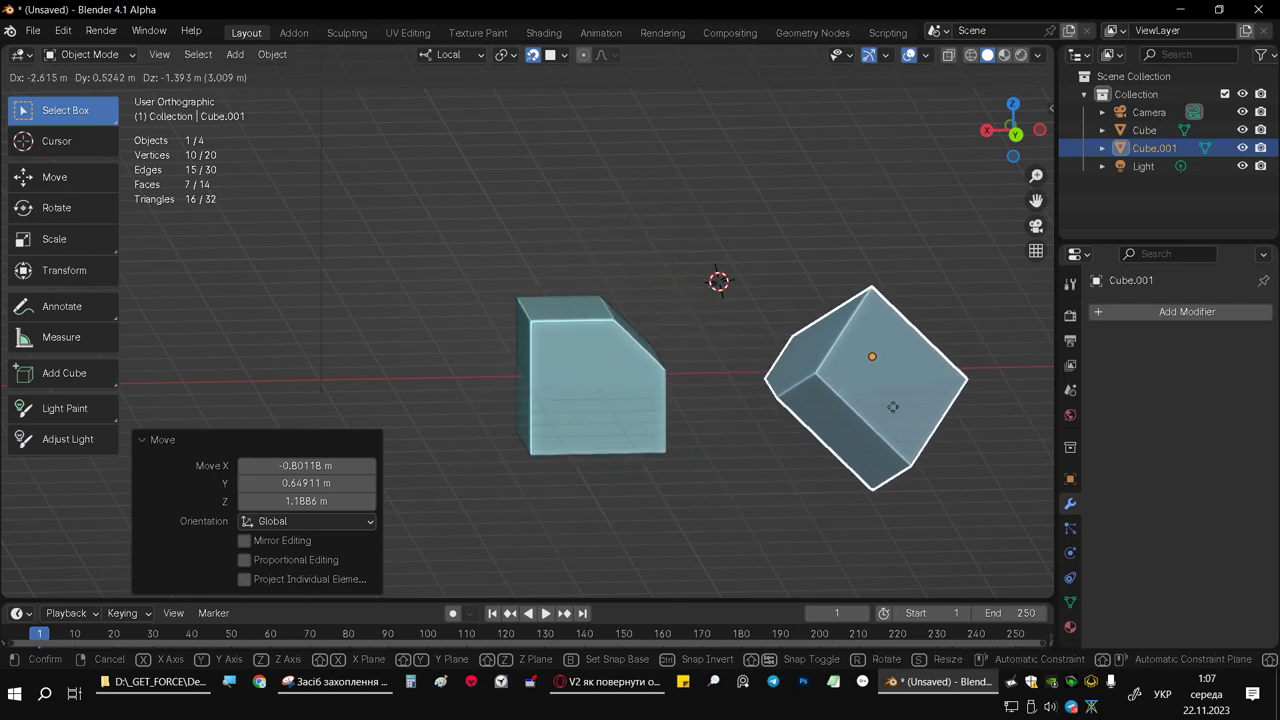
left_click(893, 407)
middle_click_drag(893, 380, 859, 379)
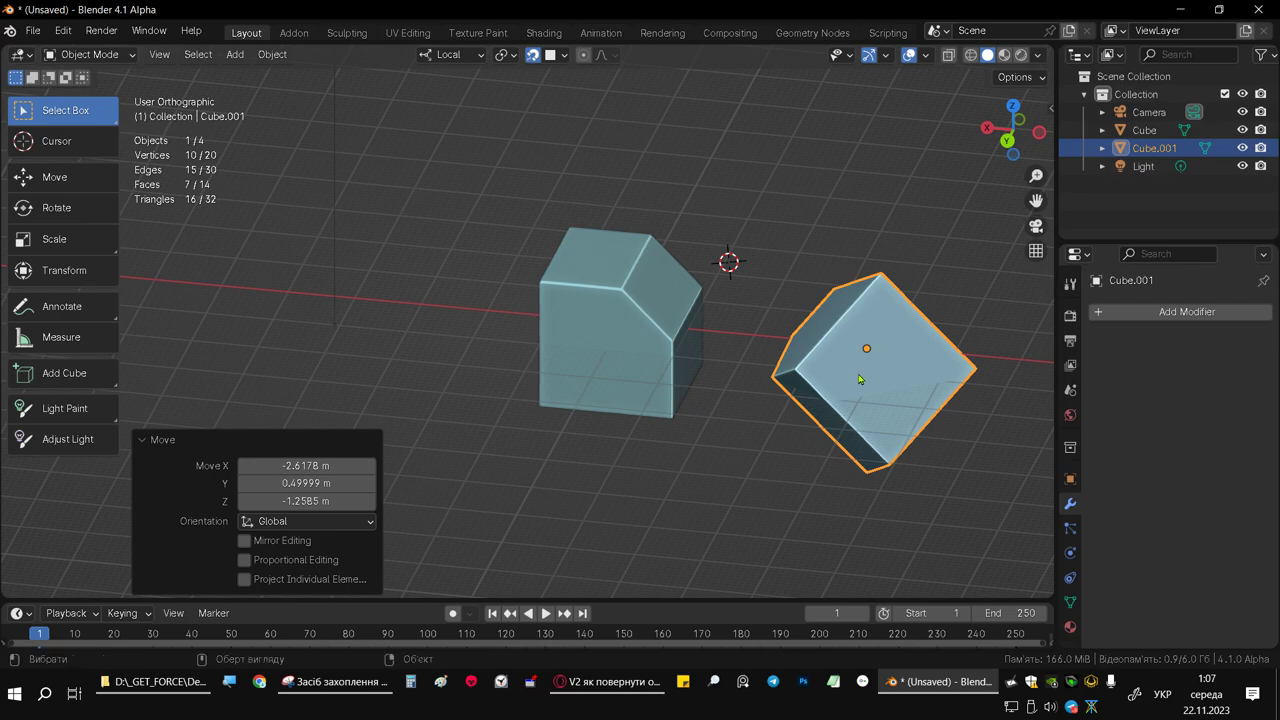
key("g")
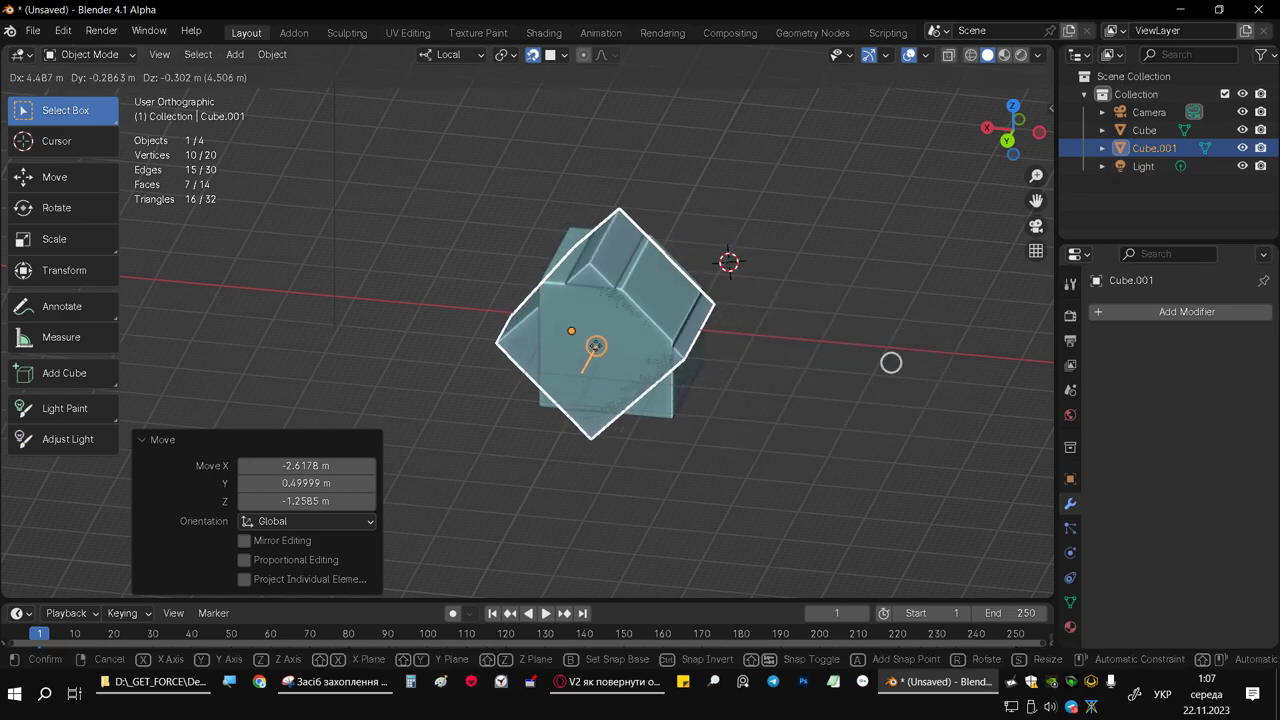
left_click(673, 346)
mouse_move(673, 346)
middle_mouse_down()
mouse_move(557, 296)
mouse_move(613, 354)
mouse_move(603, 362)
mouse_move(519, 311)
middle_mouse_up()
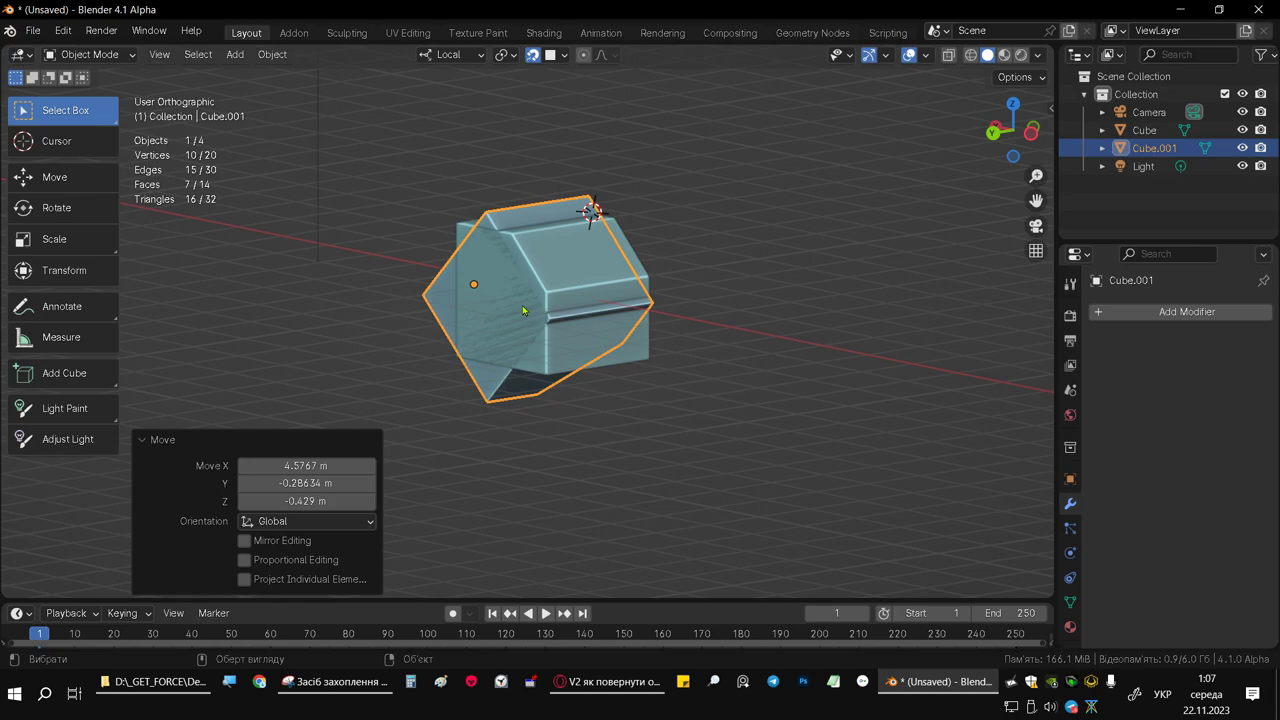
key("g")
left_click(767, 348)
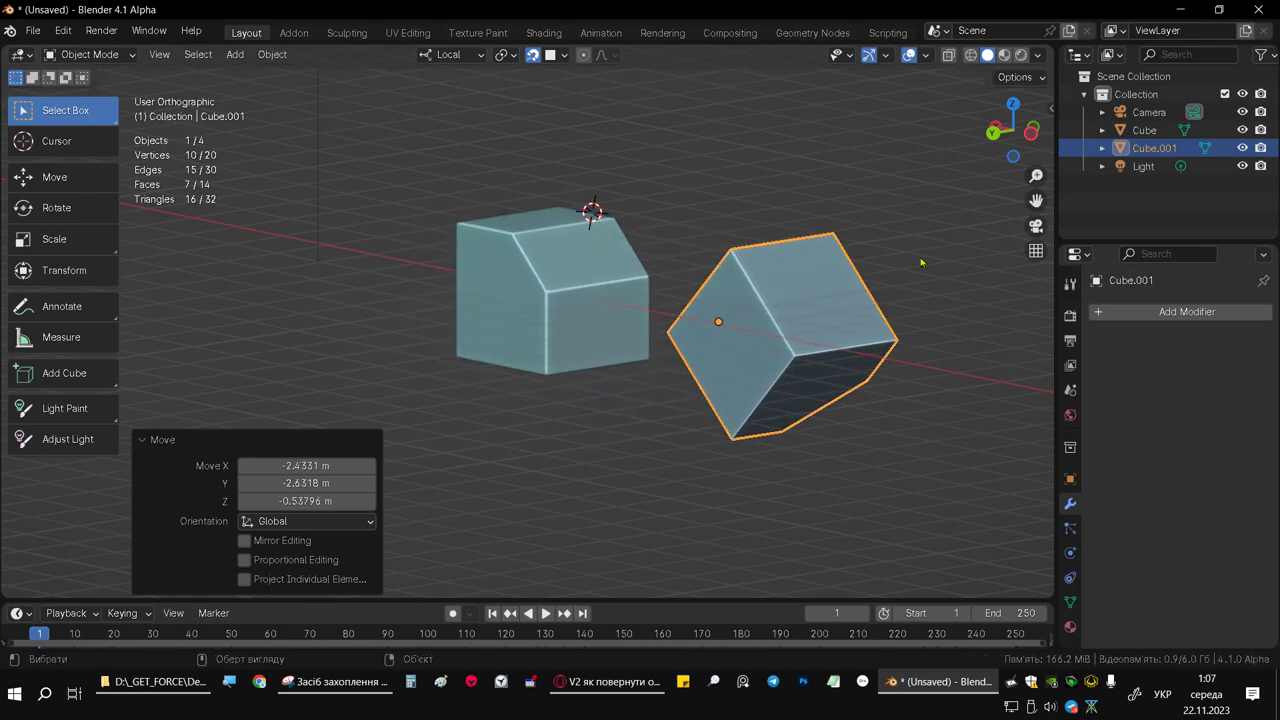
Step: Rotate Cube.001 by 180° around its local X axis so it is upside down
left_click(1030, 82)
middle_click_drag(630, 322, 668, 320)
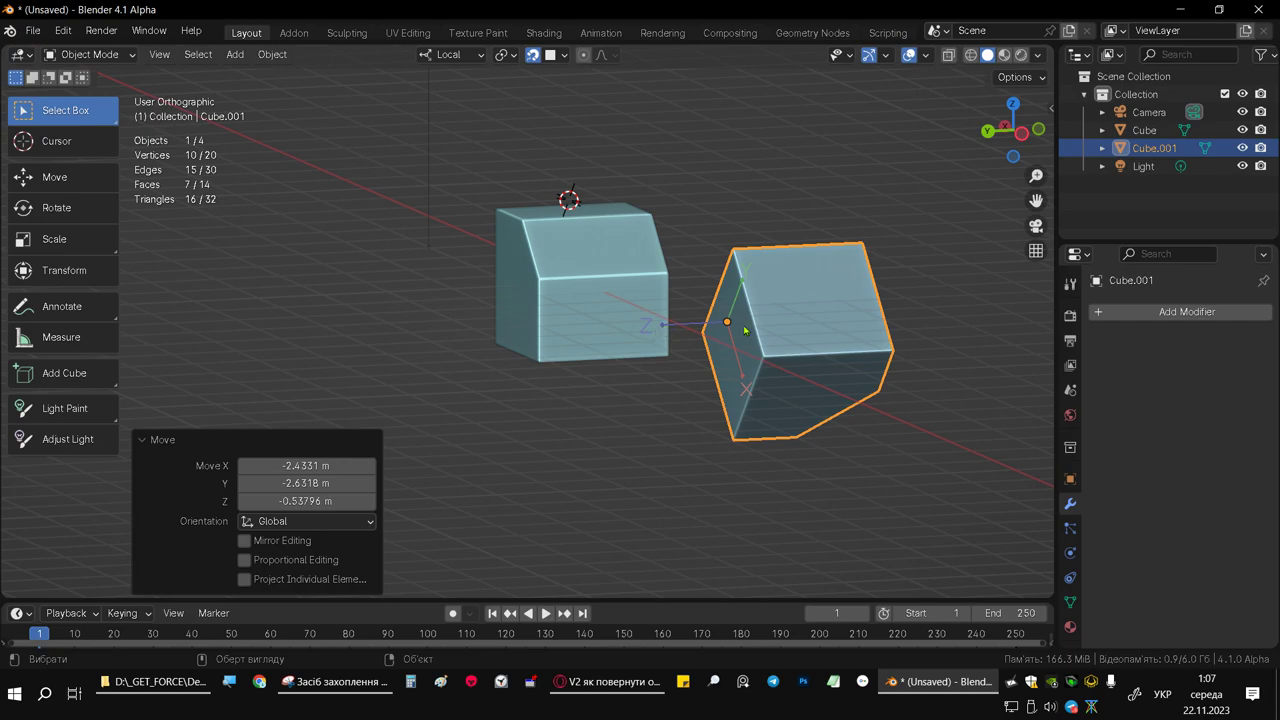
middle_click_drag(744, 330, 769, 333)
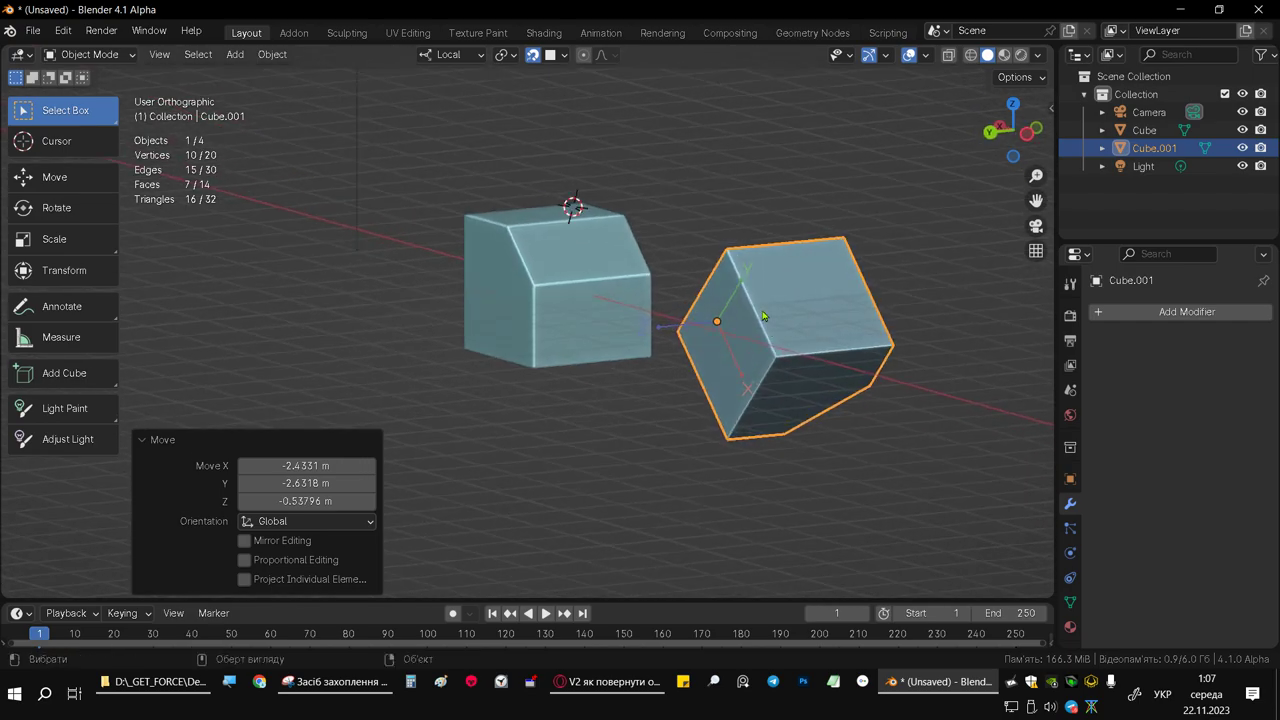
key("r")
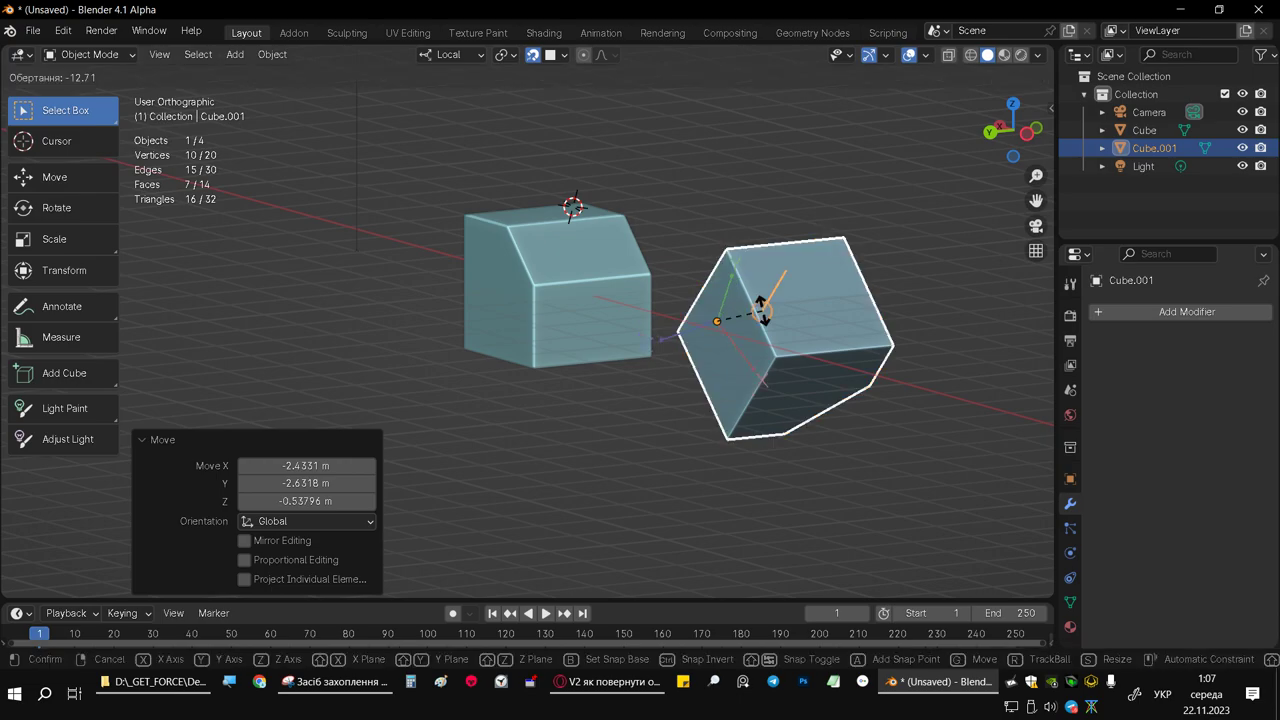
key("x")
key("x")
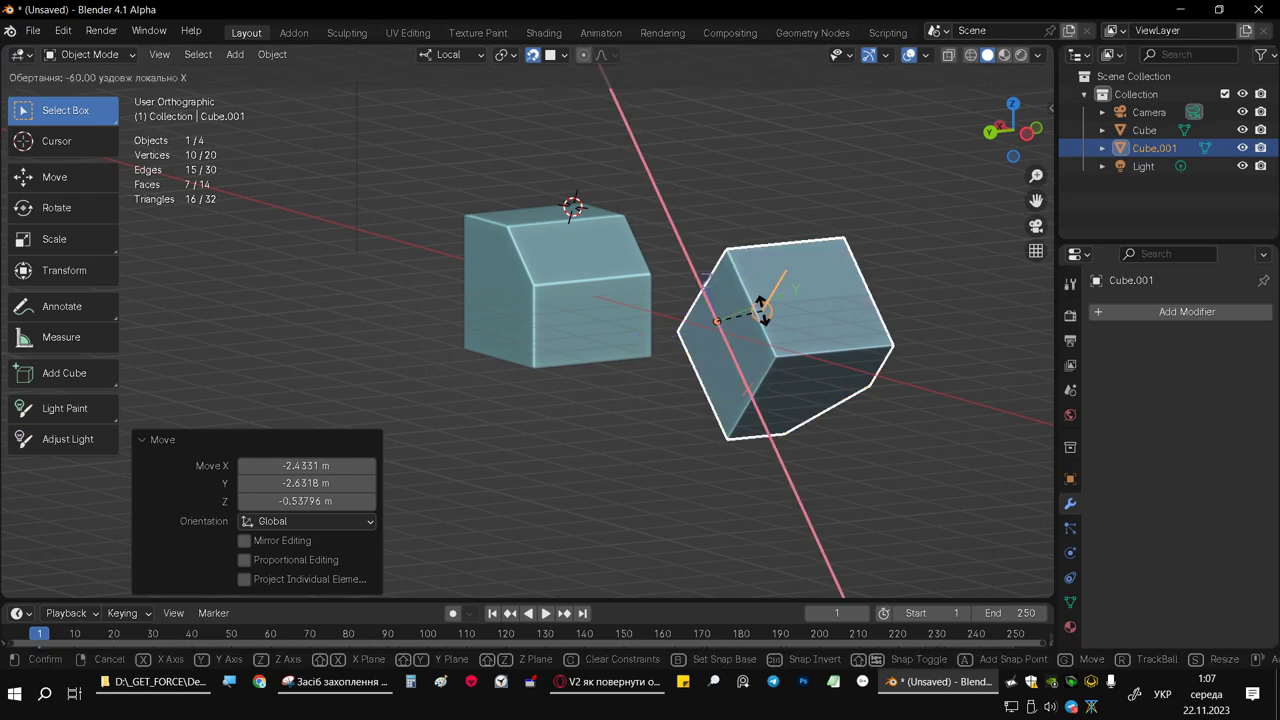
type("180")
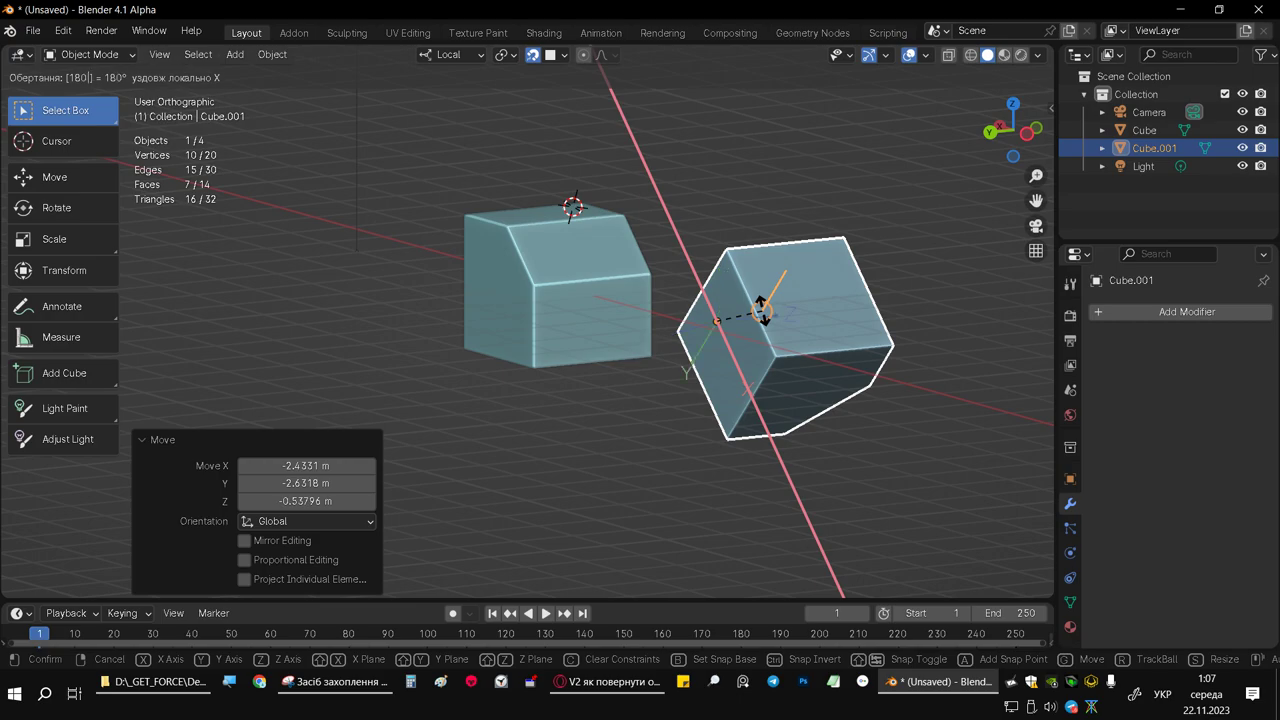
key("Return")
mouse_move(820, 350)
middle_mouse_down()
mouse_move(840, 323)
mouse_move(937, 286)
mouse_move(820, 323)
mouse_move(893, 271)
middle_mouse_up()
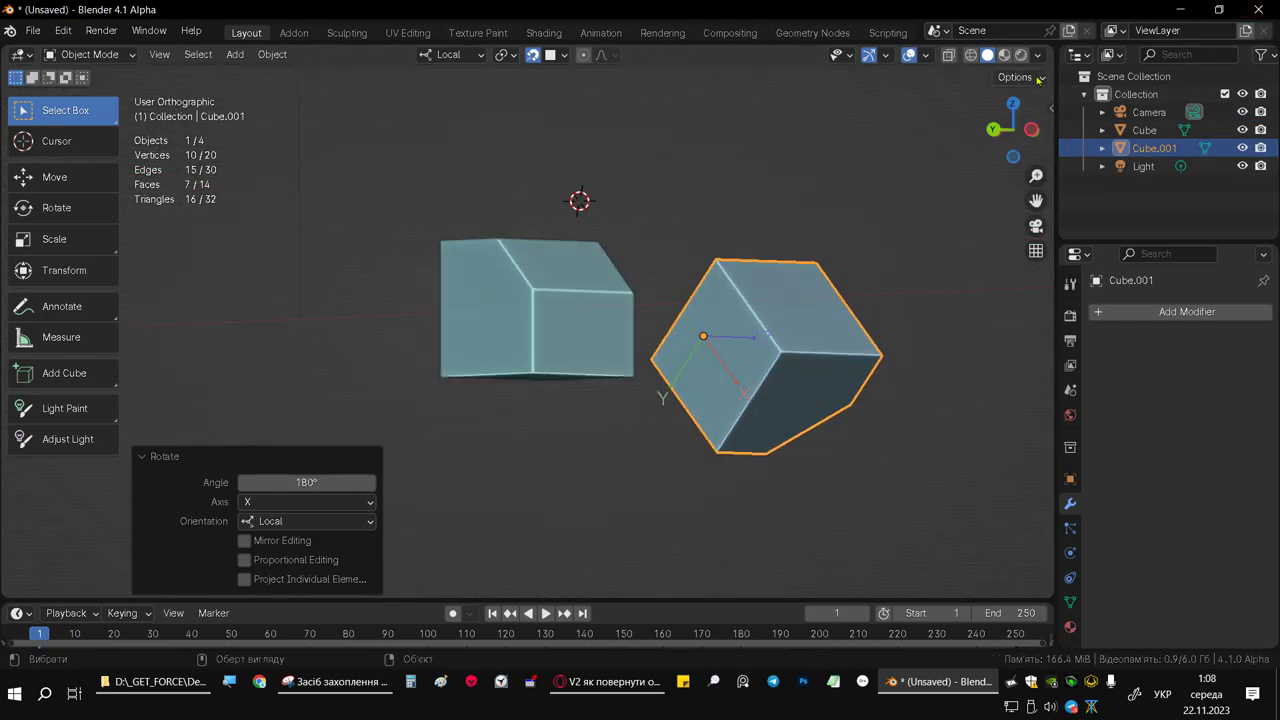
Step: Move Cube.001 by 2.1066, 2.6318, 0.57072 m, snapping it flush against the first cube's slanted face
left_click(1039, 79)
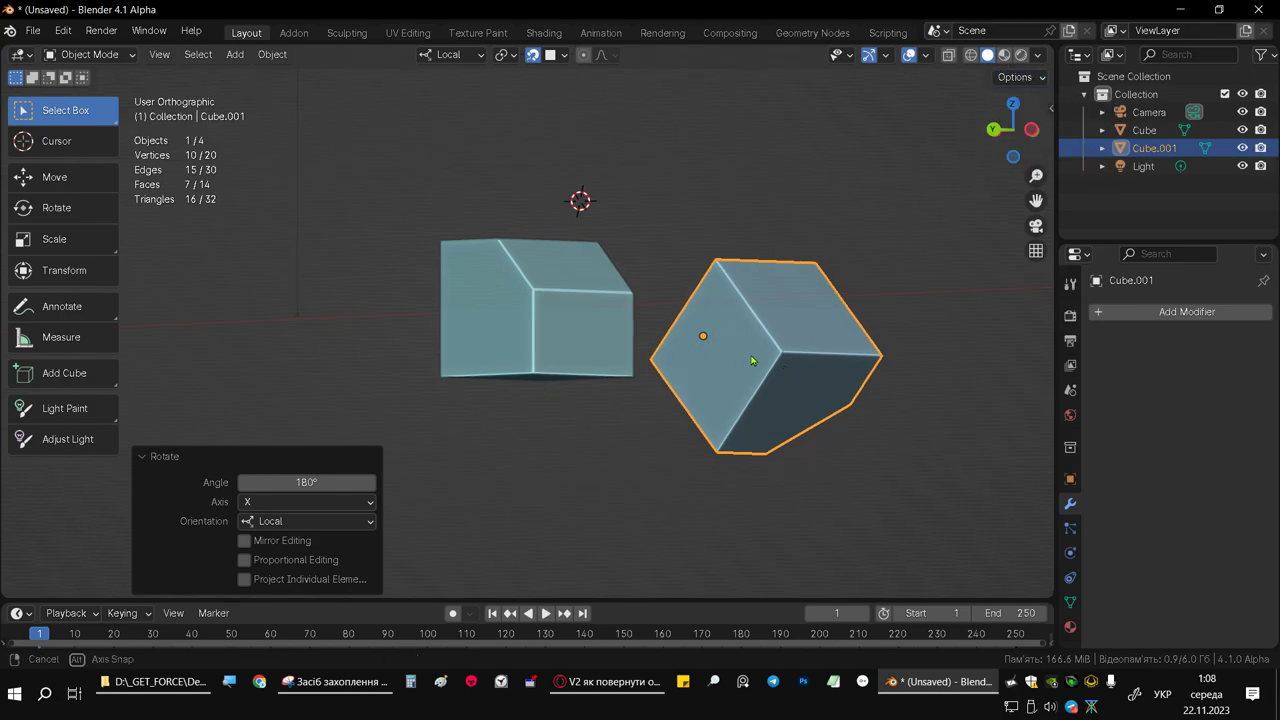
middle_click_drag(751, 357, 765, 368)
key("g")
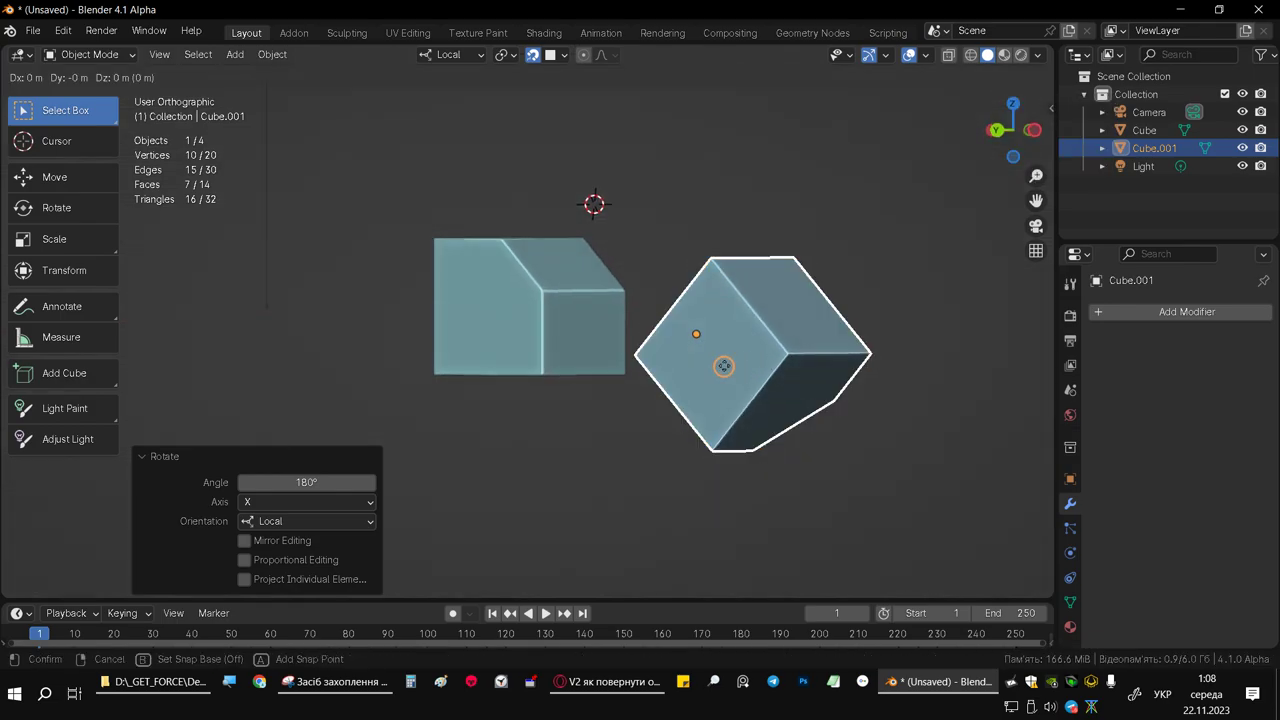
left_click(491, 323)
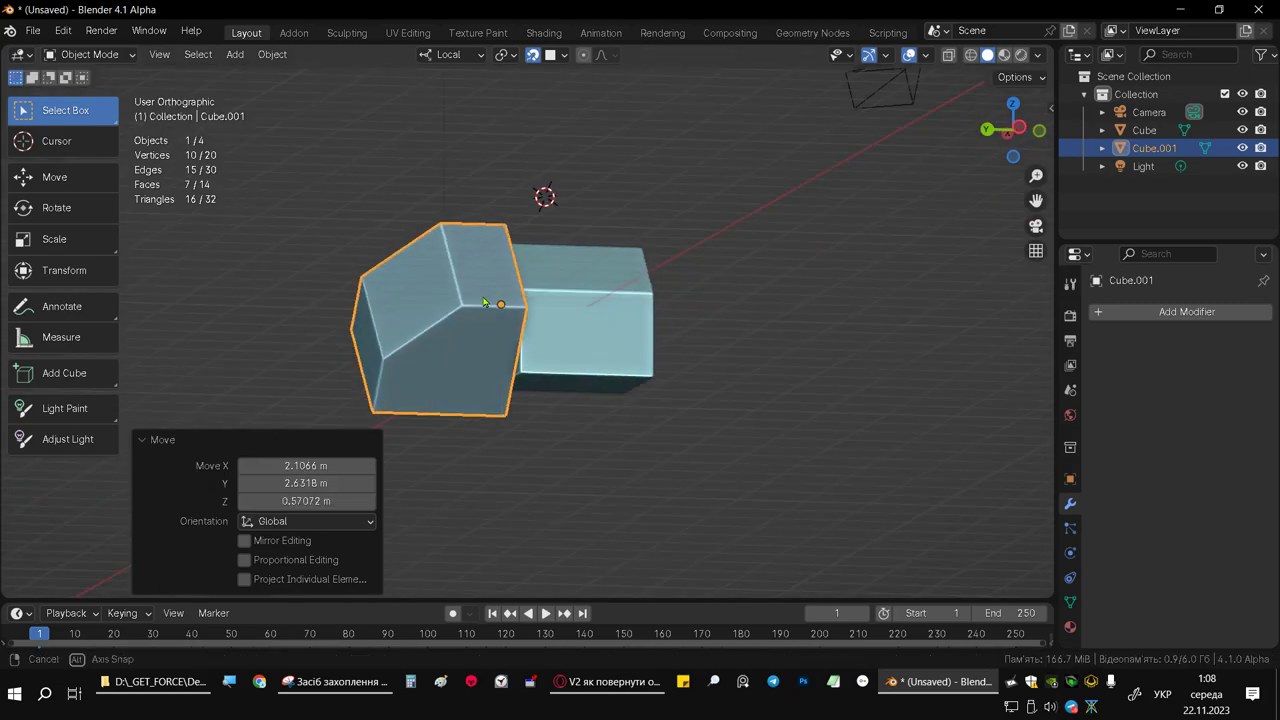
mouse_move(491, 323)
middle_mouse_down()
mouse_move(600, 320)
mouse_move(771, 343)
mouse_move(860, 306)
mouse_move(631, 323)
mouse_move(648, 325)
mouse_move(557, 223)
mouse_move(517, 96)
middle_mouse_up()
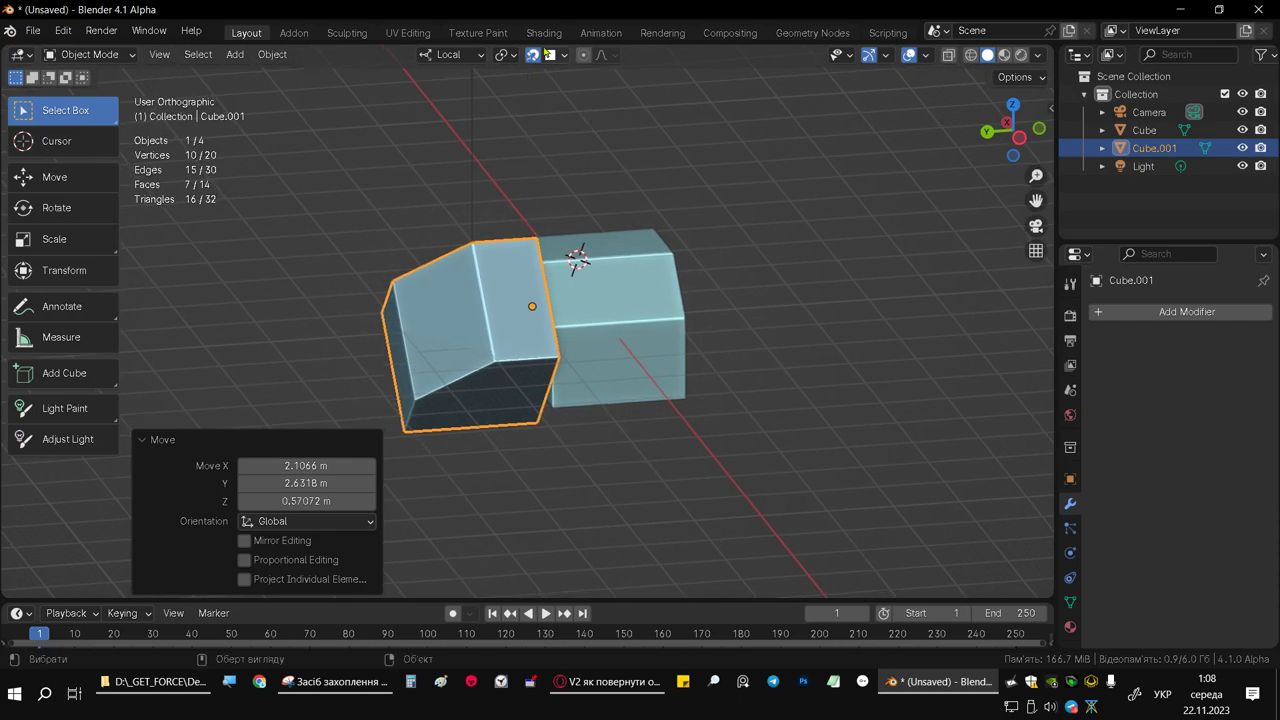